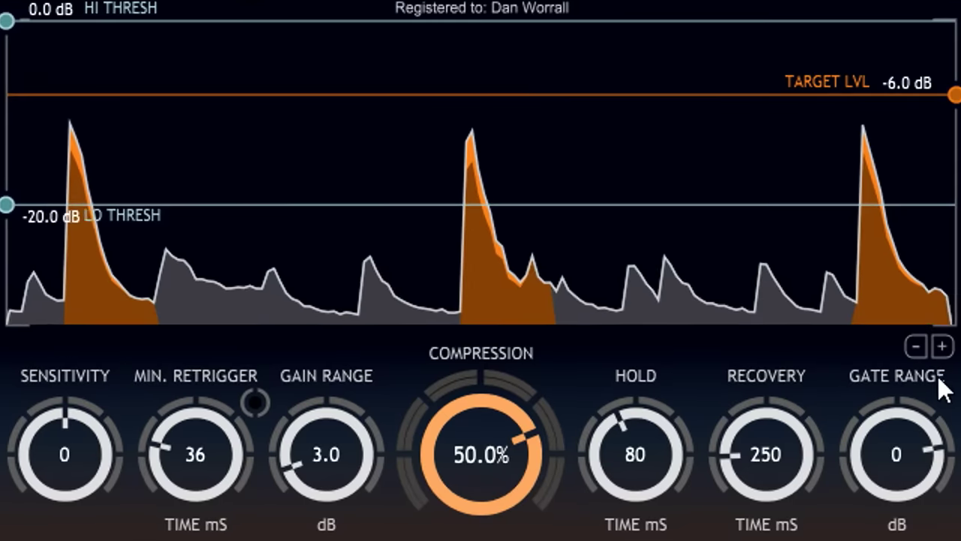
# Step: Widen the waveform history display so hits look wider, then narrow it slightly
pyautogui.click(941, 347)
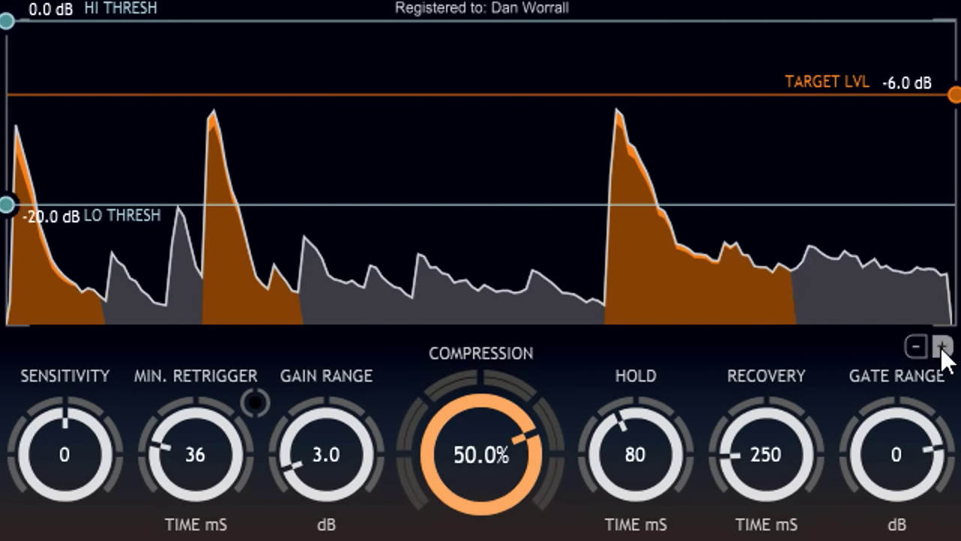
pyautogui.click(941, 347)
pyautogui.click(941, 348)
pyautogui.click(914, 344)
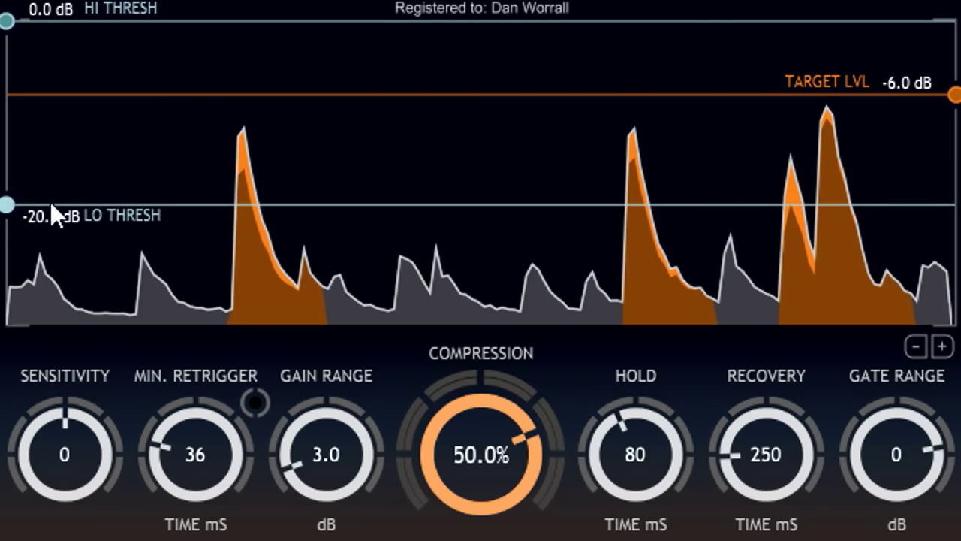
# Step: Set the low threshold to -17.2 dB, the high threshold to -2.7 dB and compression to 100%
pyautogui.moveTo(50, 202); pyautogui.dragTo(50, 182)
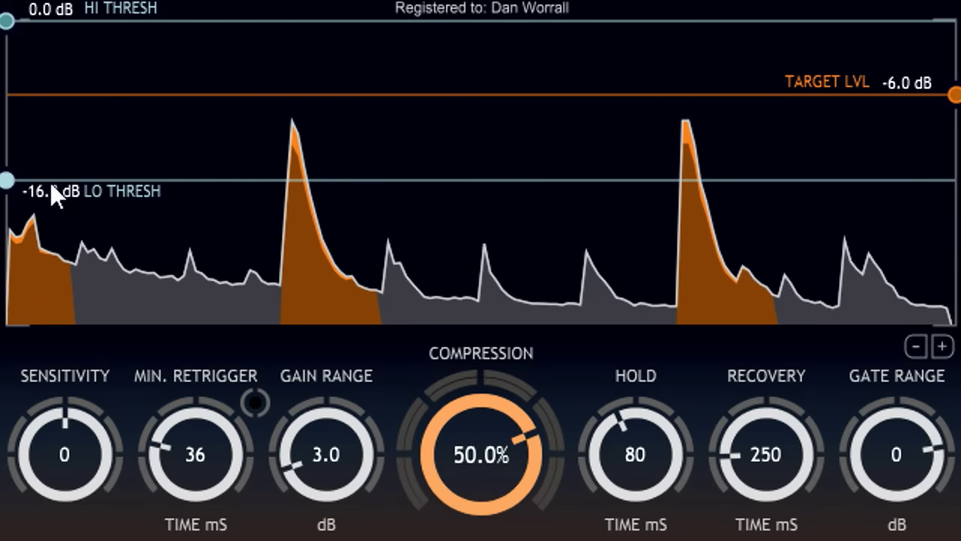
pyautogui.moveTo(66, 20); pyautogui.dragTo(66, 57)
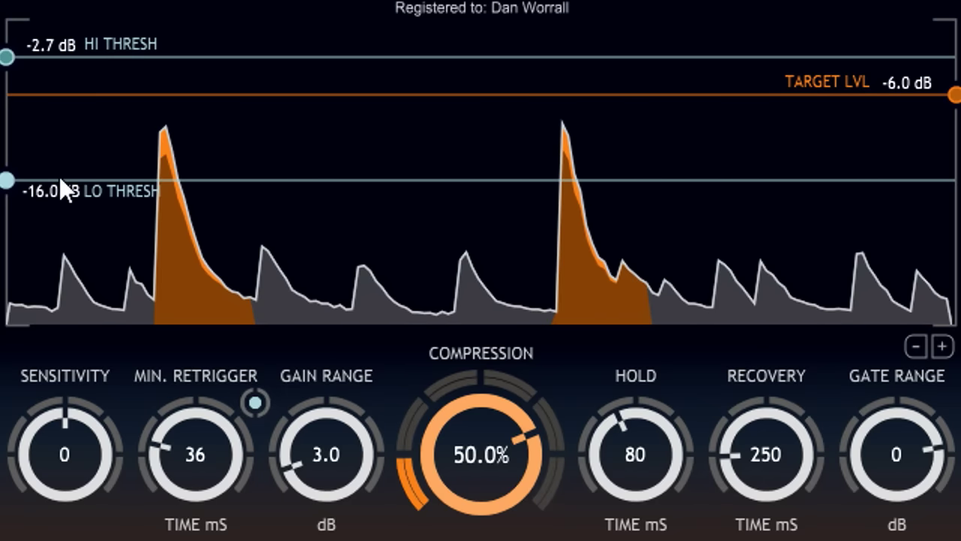
pyautogui.moveTo(60, 179); pyautogui.dragTo(58, 186)
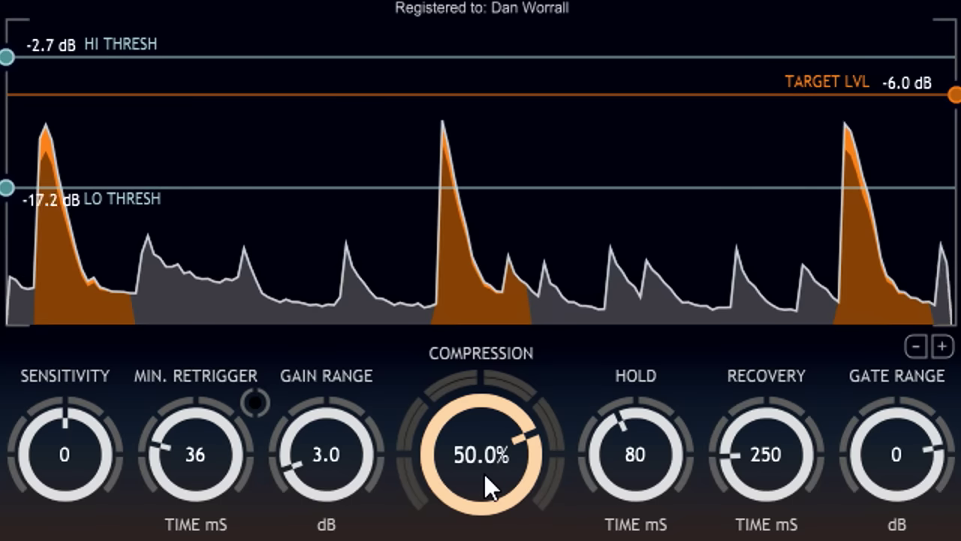
pyautogui.moveTo(484, 472); pyautogui.dragTo(481, 365)
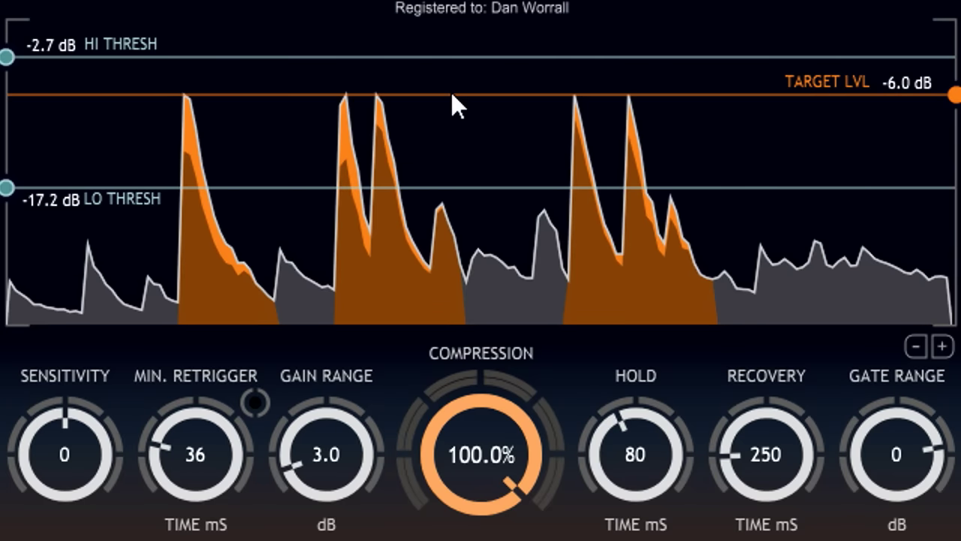
# Step: Drop the target level to -9.7 dB and reduce compression from 100% to 21.6%
pyautogui.moveTo(451, 95); pyautogui.dragTo(452, 130)
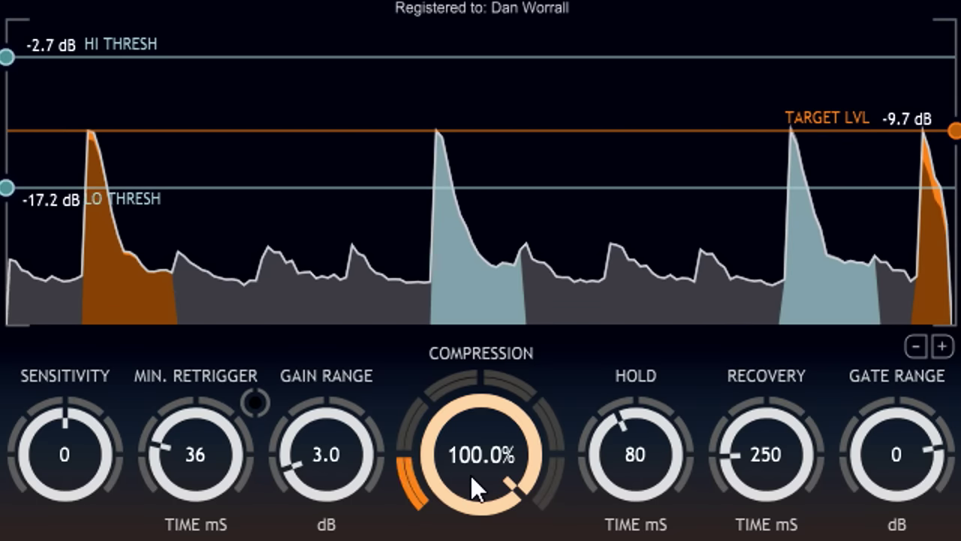
pyautogui.moveTo(470, 473); pyautogui.dragTo(489, 540)
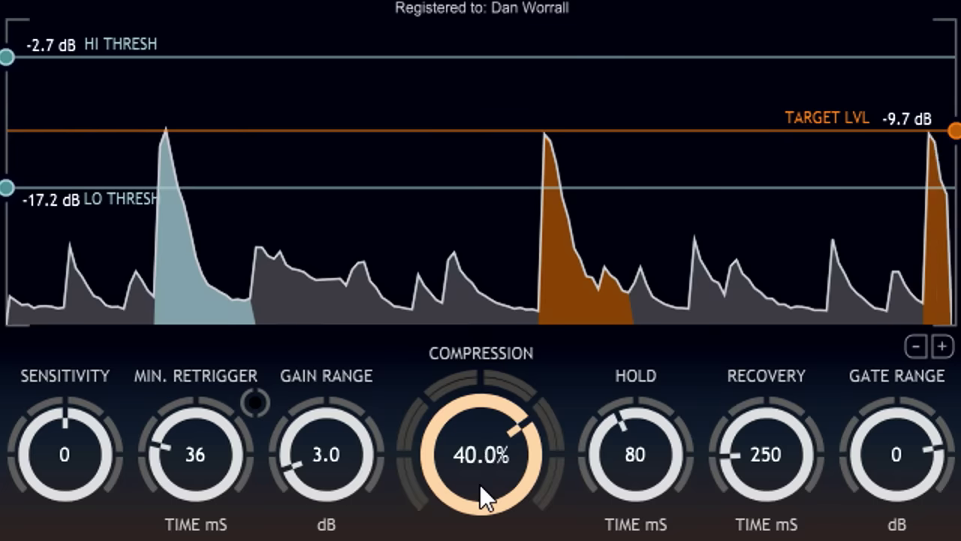
pyautogui.moveTo(479, 483); pyautogui.dragTo(486, 527)
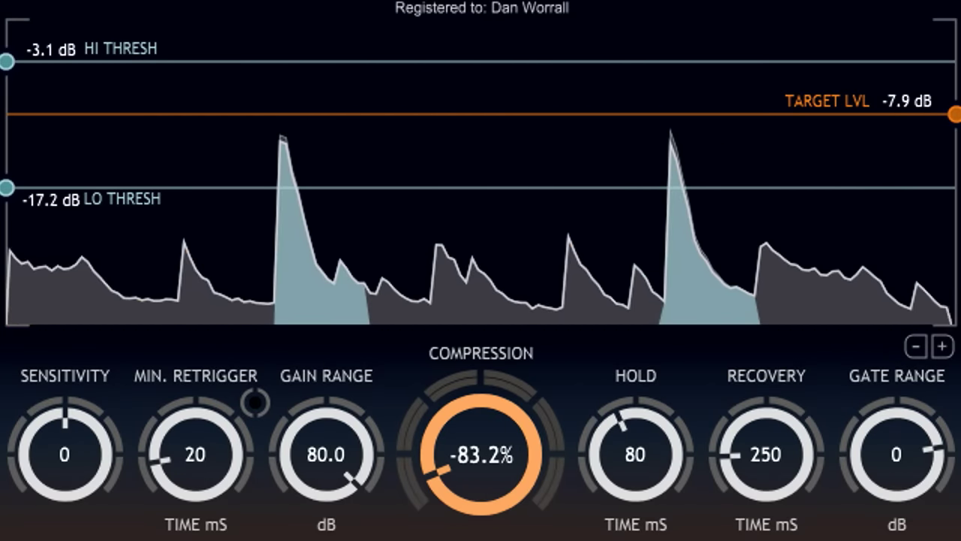
# Step: Set the target level to -9.2 dB and bring compression back up to 56%
pyautogui.moveTo(580, 114); pyautogui.dragTo(580, 154)
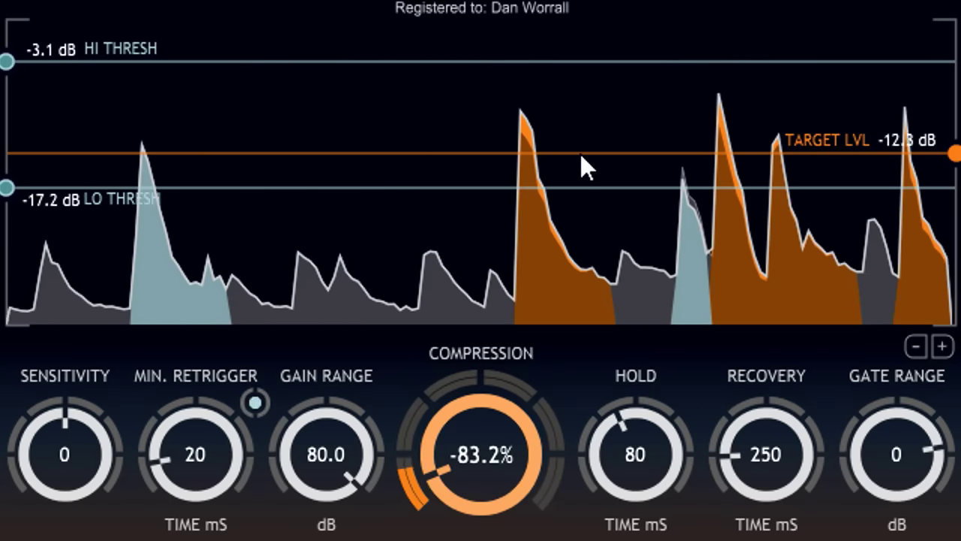
pyautogui.moveTo(580, 152); pyautogui.dragTo(580, 143)
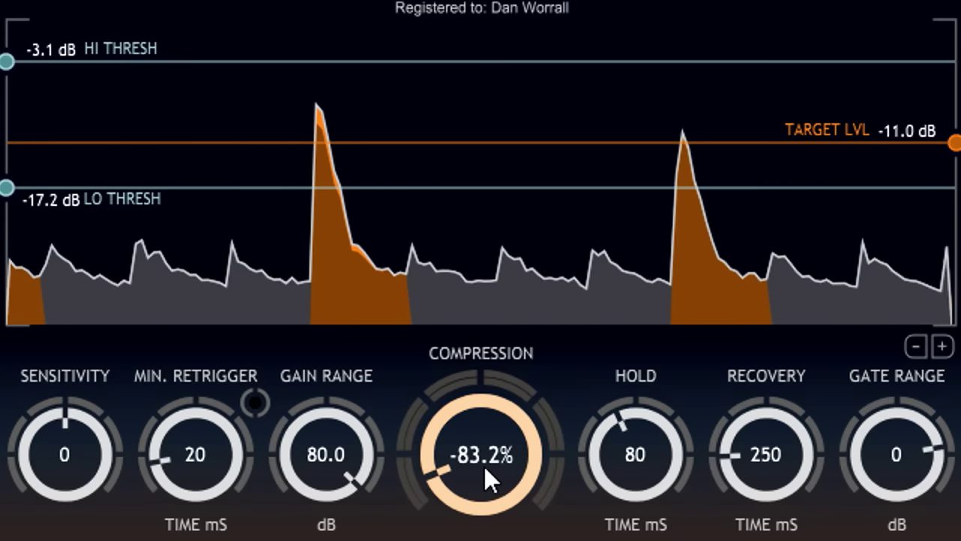
pyautogui.moveTo(484, 466); pyautogui.dragTo(482, 315)
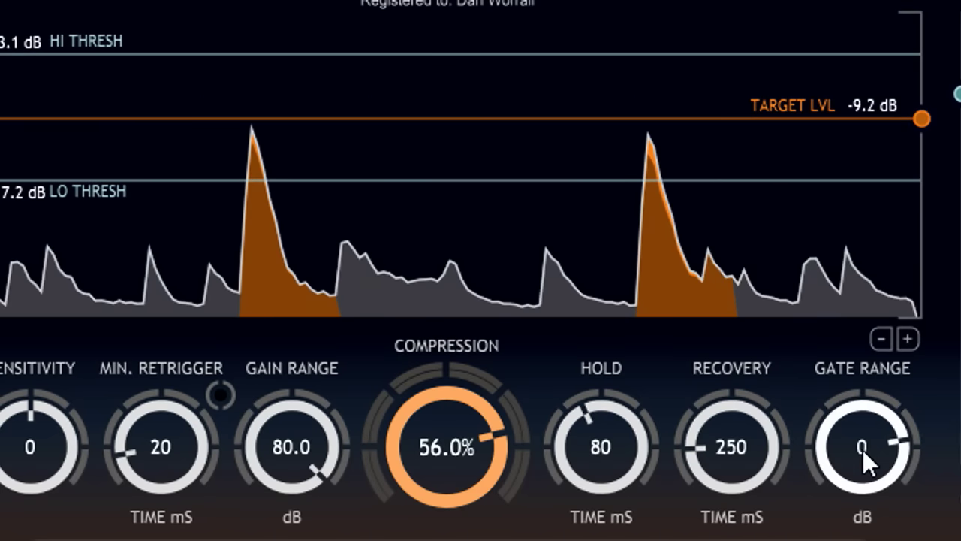
# Step: Set gate range -20 dB, hold 123 ms, recovery 250 ms, gain range 3.0 dB and sensitivity 26
pyautogui.moveTo(863, 442); pyautogui.dragTo(866, 494)
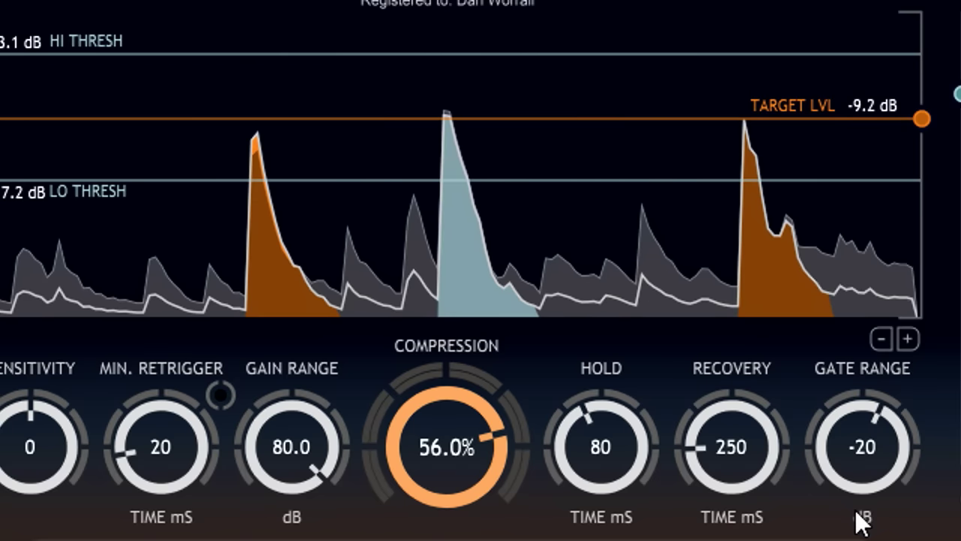
pyautogui.moveTo(737, 455); pyautogui.dragTo(736, 493)
pyautogui.click(605, 451)
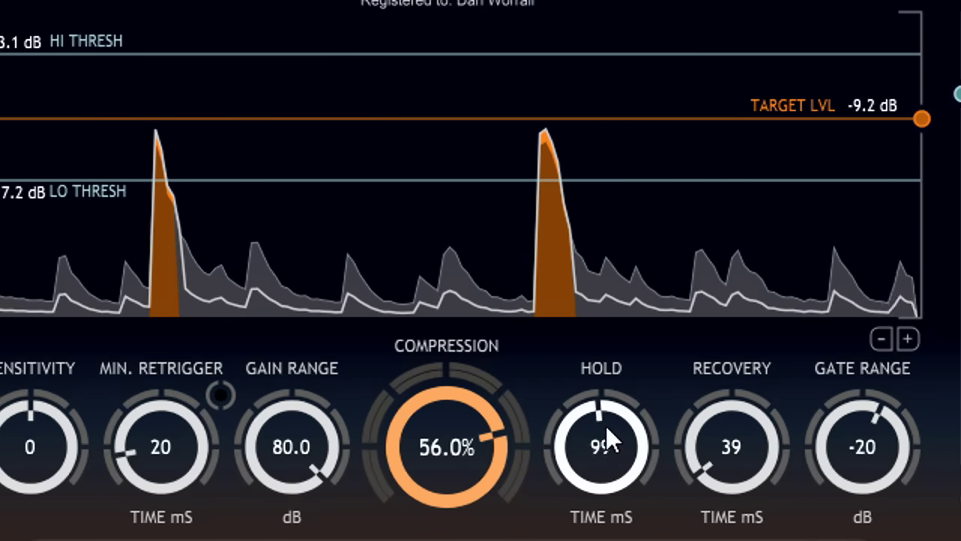
pyautogui.moveTo(606, 415); pyautogui.dragTo(640, 399)
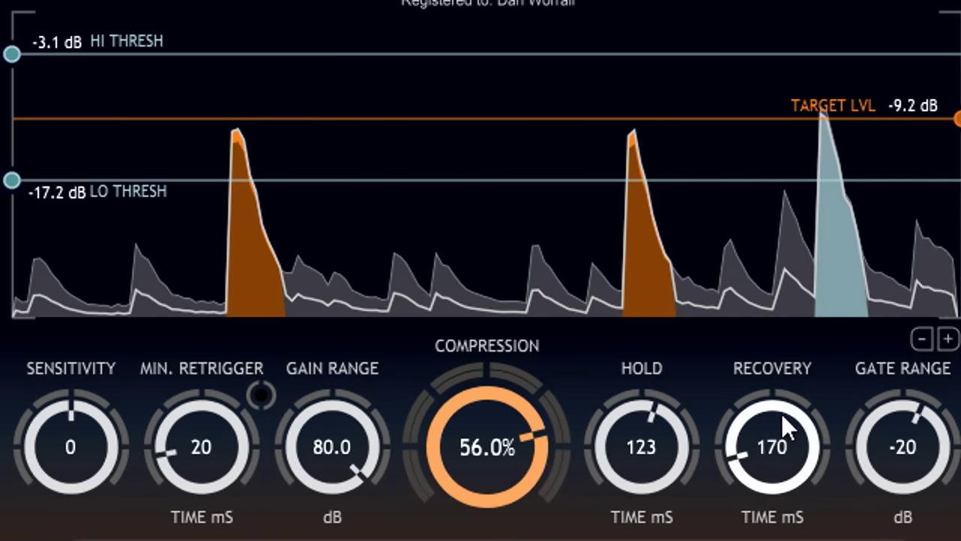
pyautogui.moveTo(782, 397); pyautogui.dragTo(782, 396)
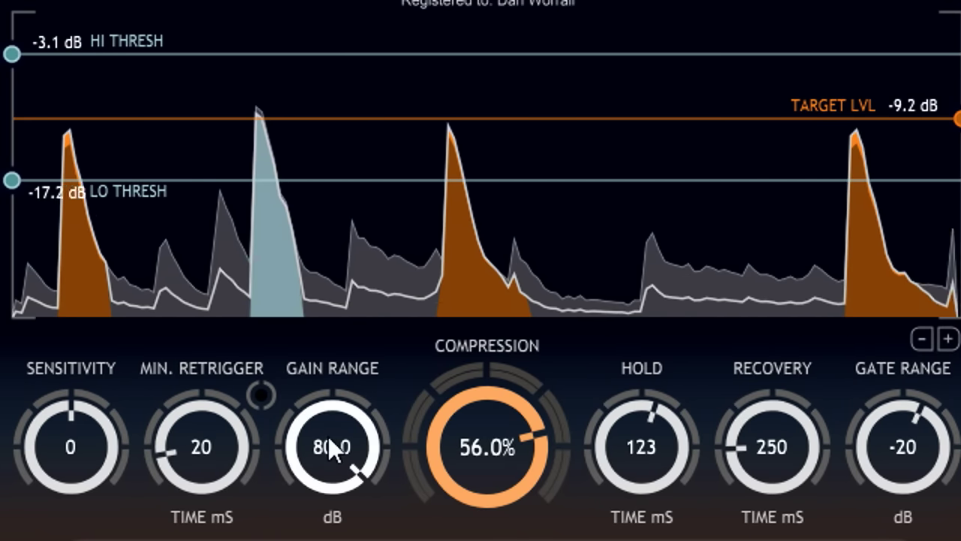
pyautogui.moveTo(328, 437); pyautogui.dragTo(343, 524)
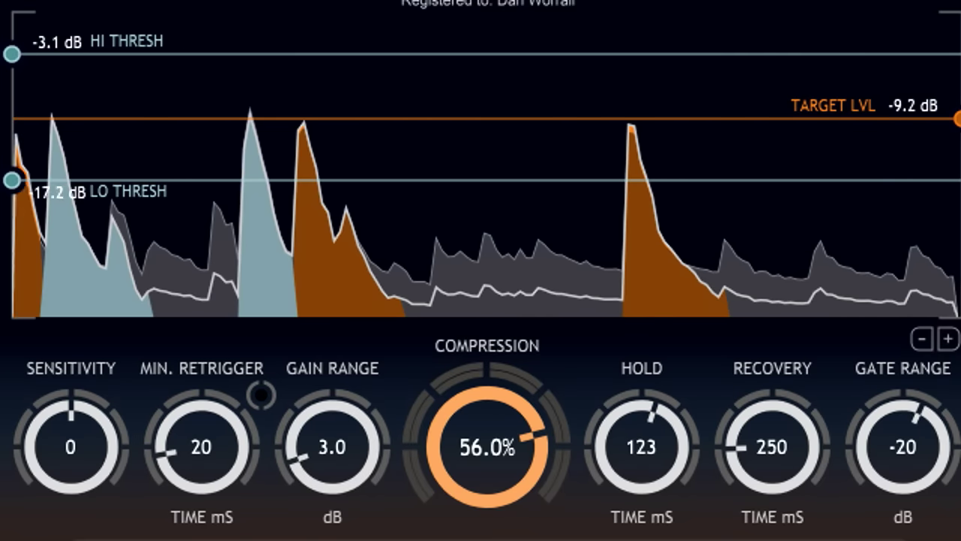
pyautogui.moveTo(86, 440); pyautogui.dragTo(101, 422)
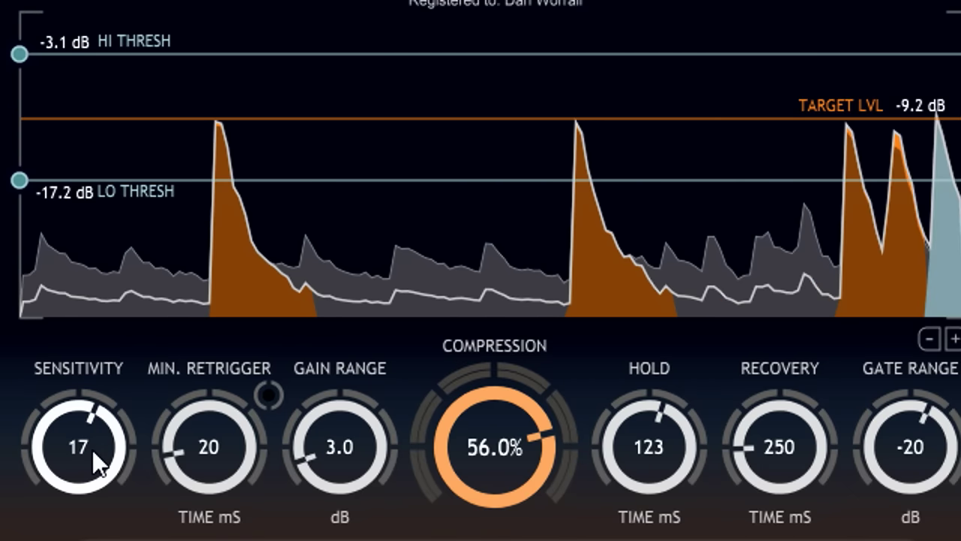
# Step: Reset sensitivity to 0, then raise the minimum retrigger time and bring it back down
pyautogui.doubleClick(92, 449)
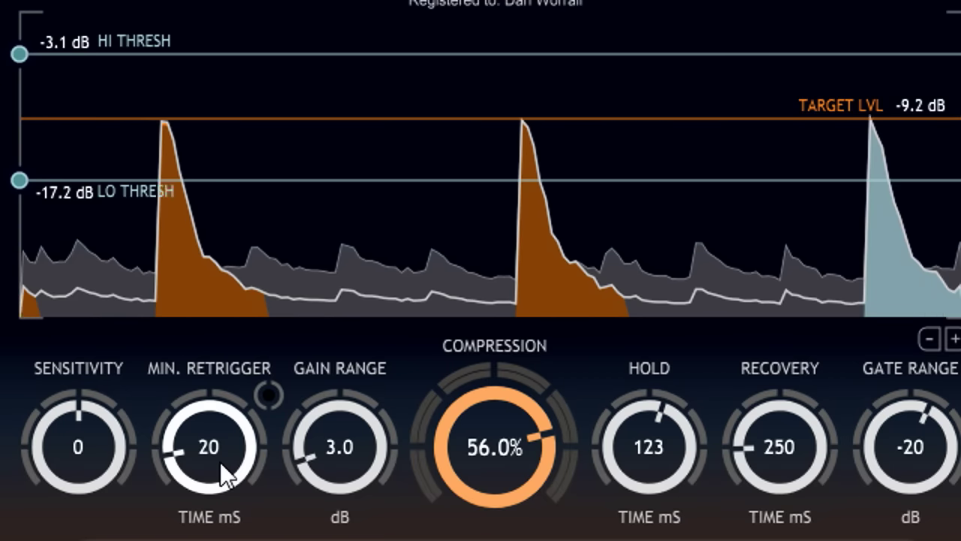
pyautogui.moveTo(220, 462); pyautogui.dragTo(238, 296)
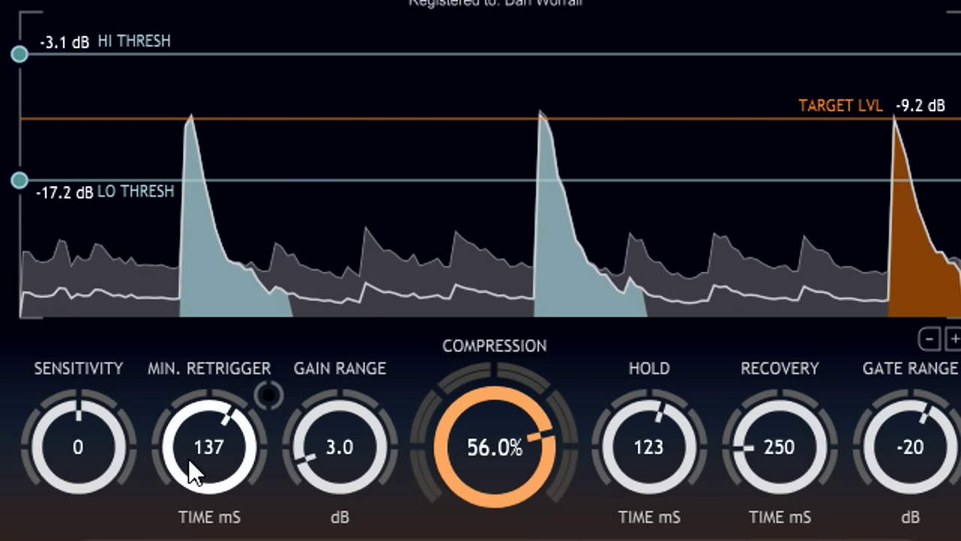
pyautogui.moveTo(188, 465); pyautogui.dragTo(185, 382)
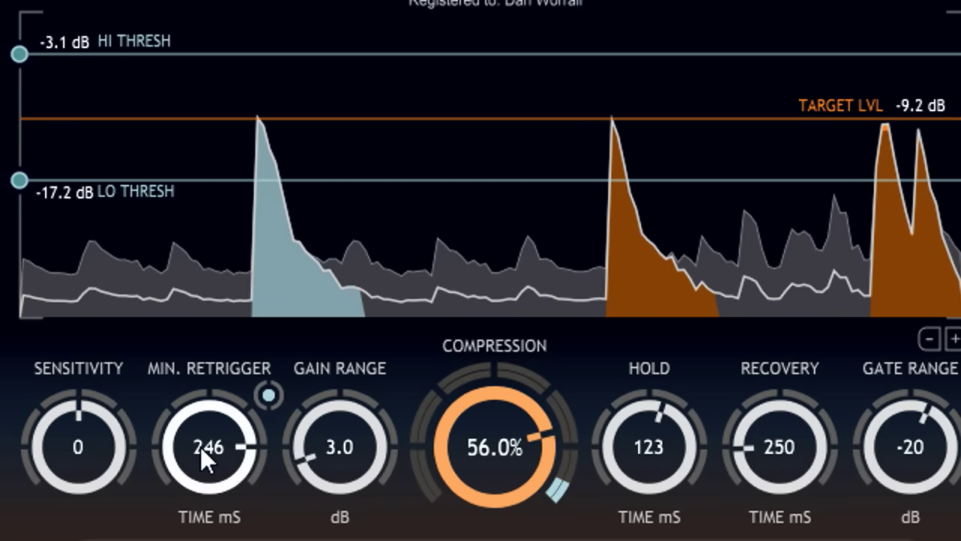
pyautogui.moveTo(200, 447); pyautogui.dragTo(176, 540)
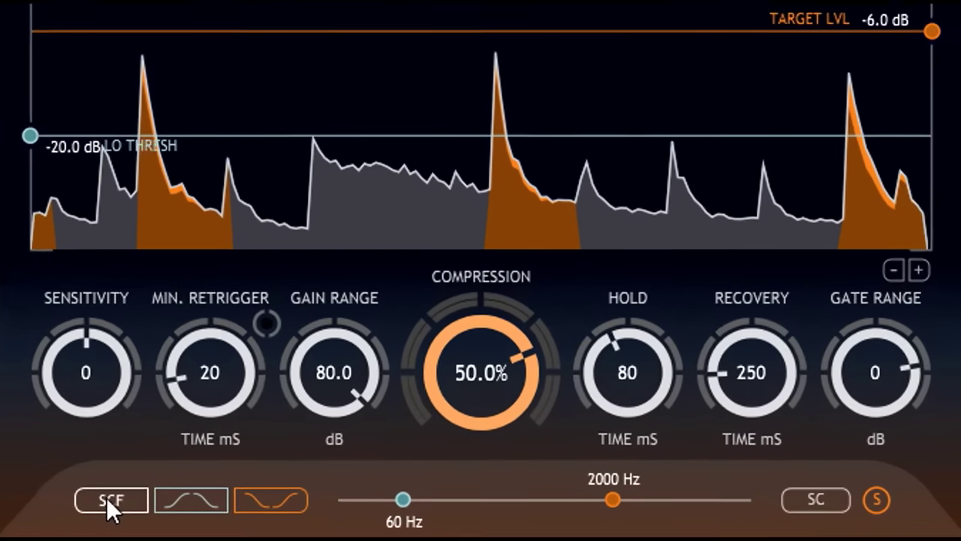
# Step: Enable a band-pass sidechain filter with a 696 Hz upper cutoff and turn off sidechain solo
pyautogui.click(216, 492)
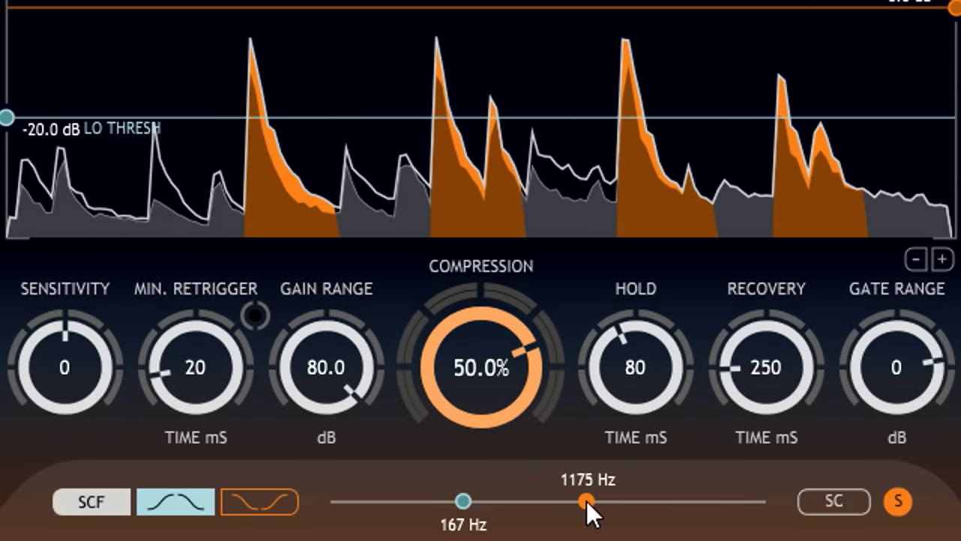
pyautogui.moveTo(560, 497); pyautogui.dragTo(555, 499)
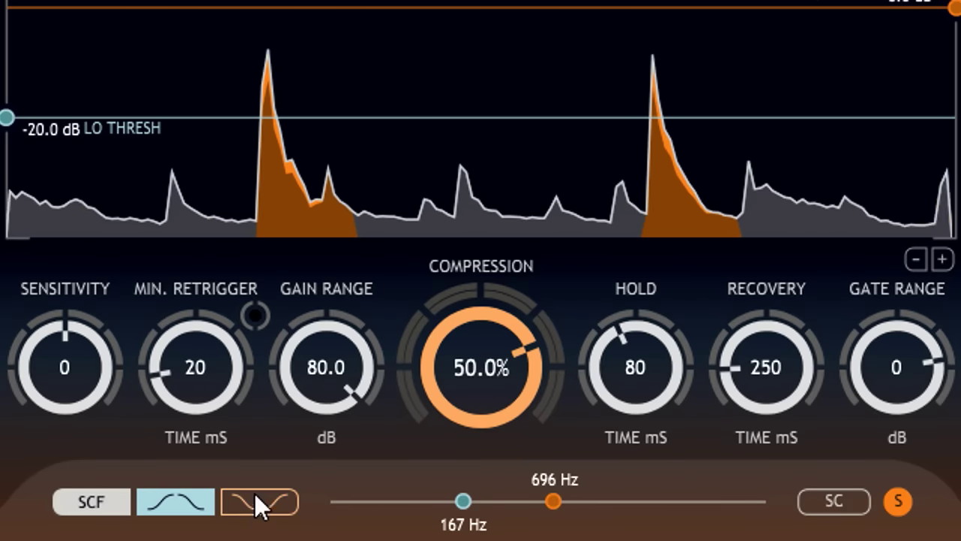
pyautogui.click(263, 504)
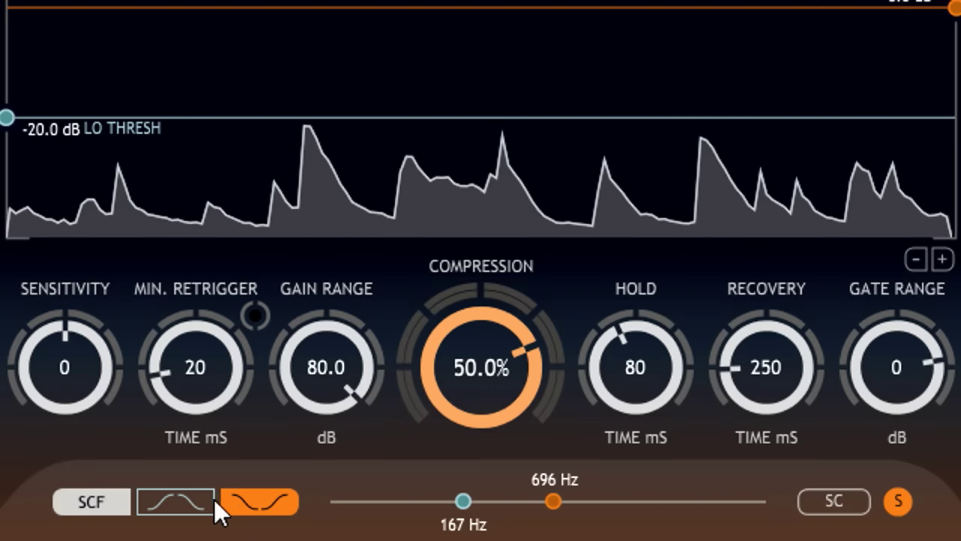
pyautogui.click(193, 502)
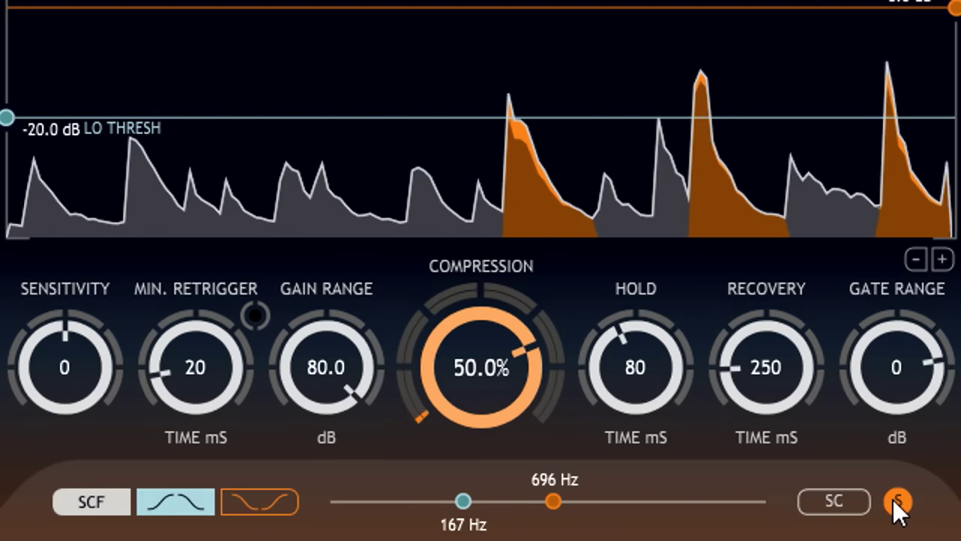
pyautogui.click(893, 500)
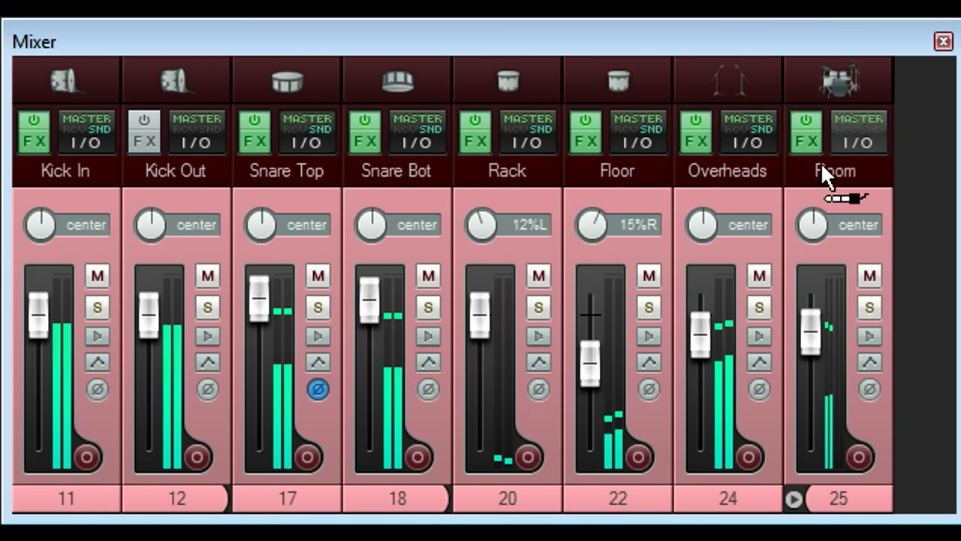
# Step: Create a pre-fader (post-FX) send from Snare Top into Room channels 3/4
pyautogui.moveTo(820, 162); pyautogui.dragTo(837, 171)
pyautogui.click(713, 316)
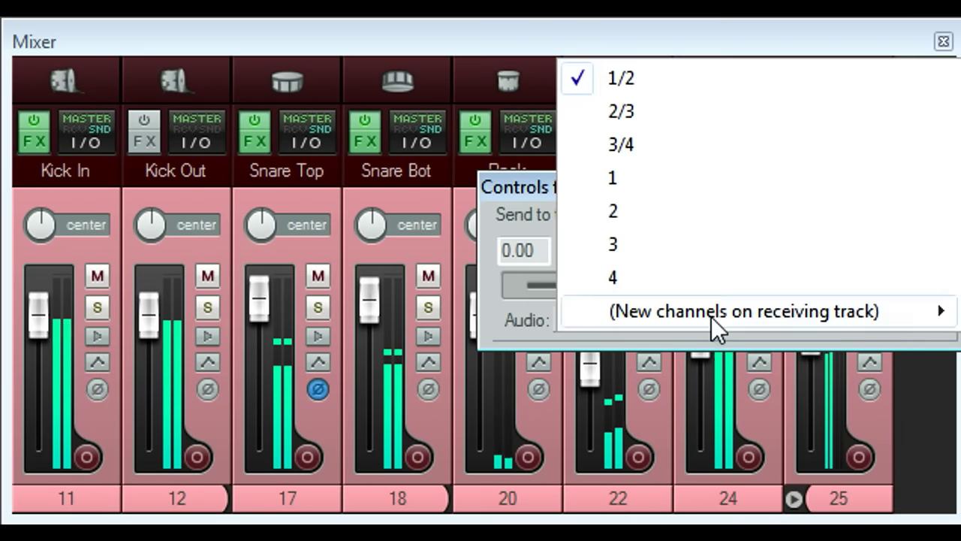
pyautogui.click(665, 145)
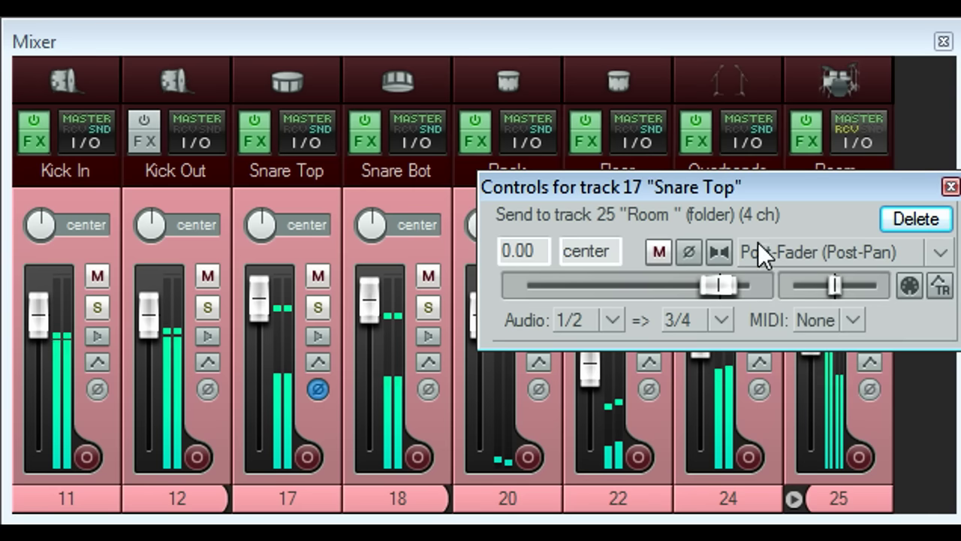
pyautogui.click(774, 253)
pyautogui.click(771, 316)
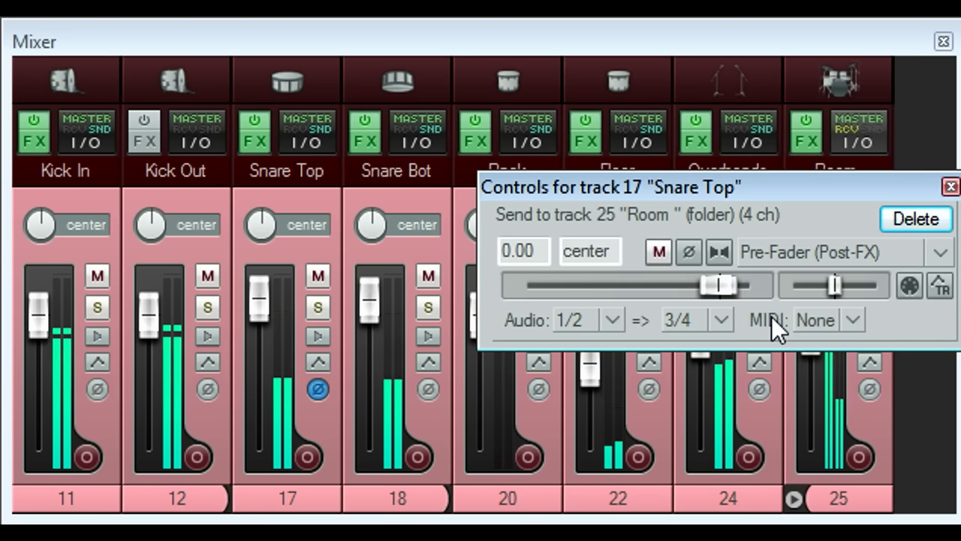
pyautogui.click(950, 187)
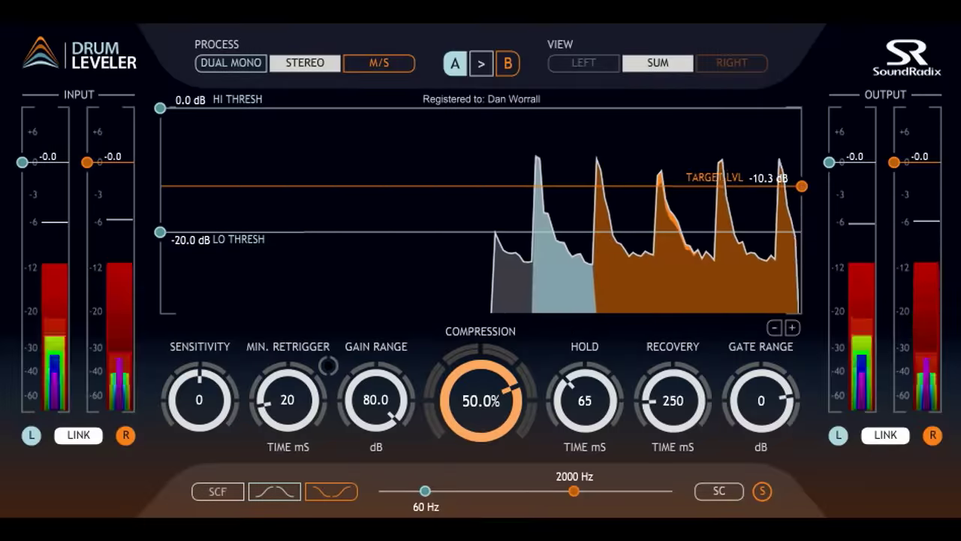
# Step: Enable external sidechain triggering, set target level about -7.2 dB and compression 53.2%
pyautogui.click(719, 491)
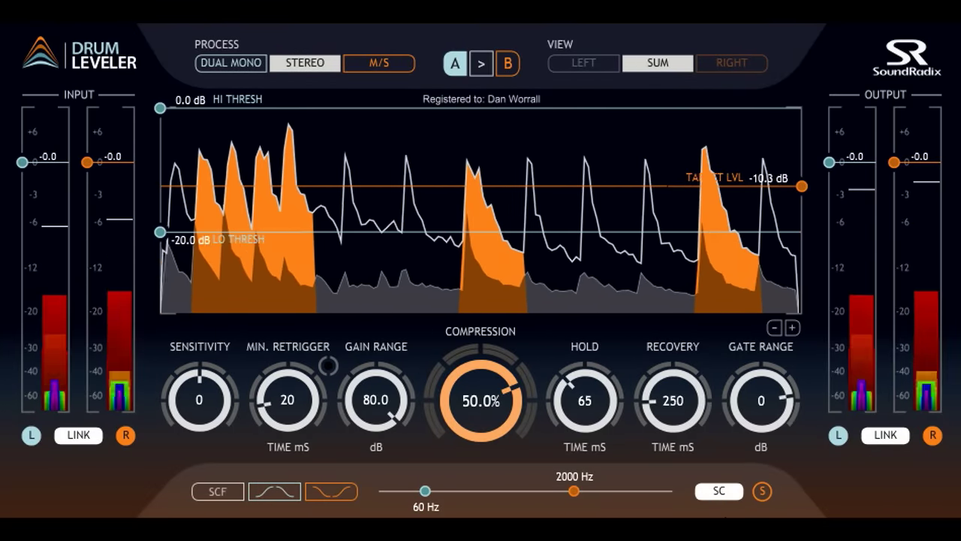
pyautogui.moveTo(468, 404); pyautogui.dragTo(473, 374)
pyautogui.moveTo(492, 184)
pyautogui.mouseDown()
pyautogui.moveTo(492, 155)
pyautogui.moveTo(493, 172)
pyautogui.mouseUp()
pyautogui.moveTo(490, 379); pyautogui.dragTo(488, 435)
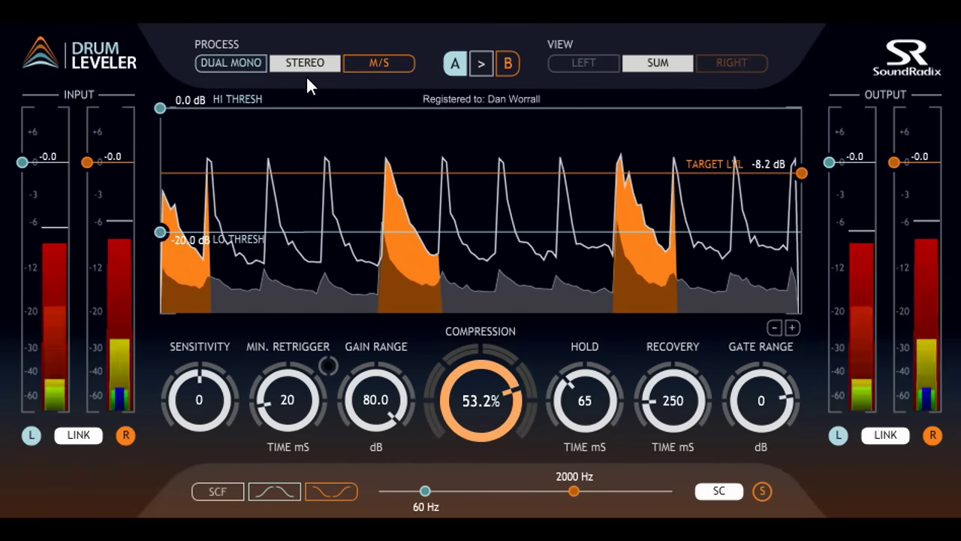
# Step: Switch to M/S processing, with mid target -11.6 dB and sides target raised to about -5.3 dB
pyautogui.click(242, 66)
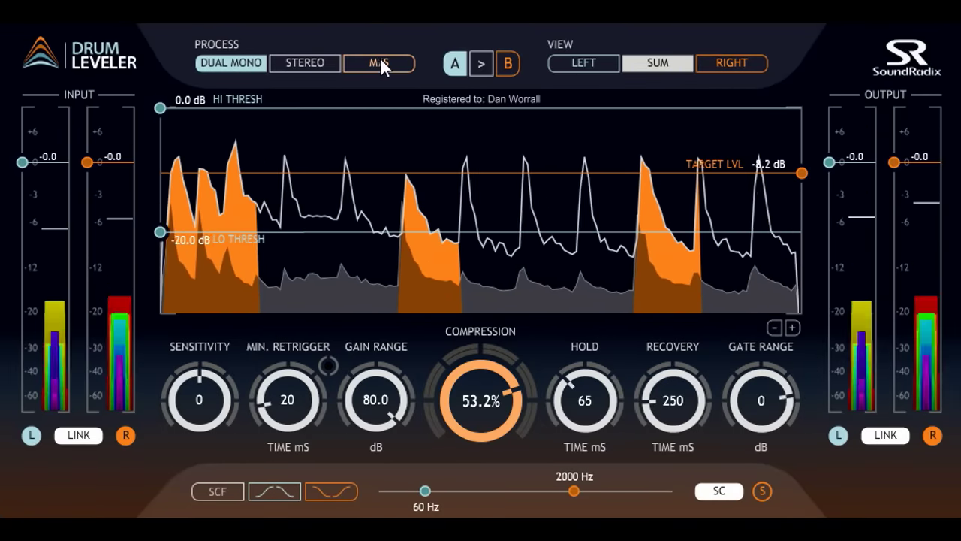
pyautogui.click(380, 62)
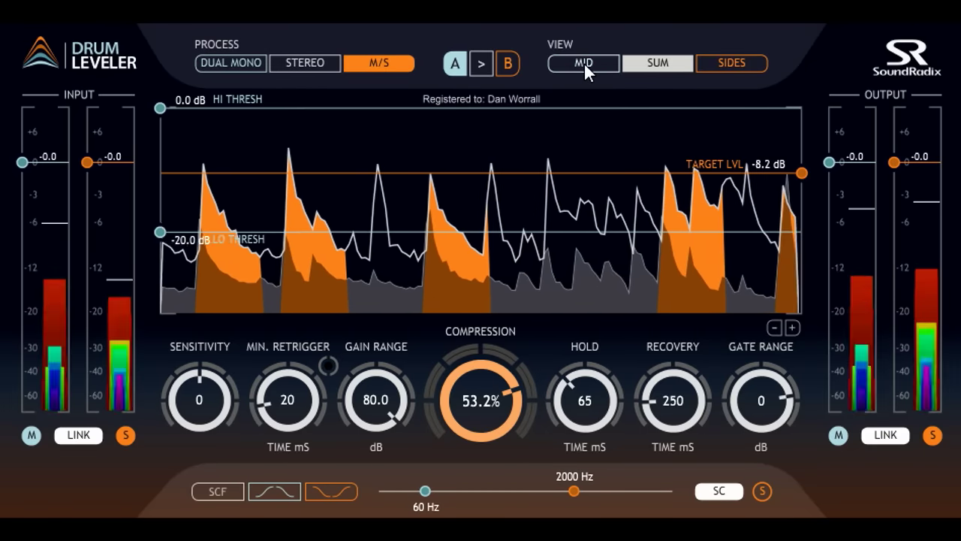
pyautogui.click(584, 64)
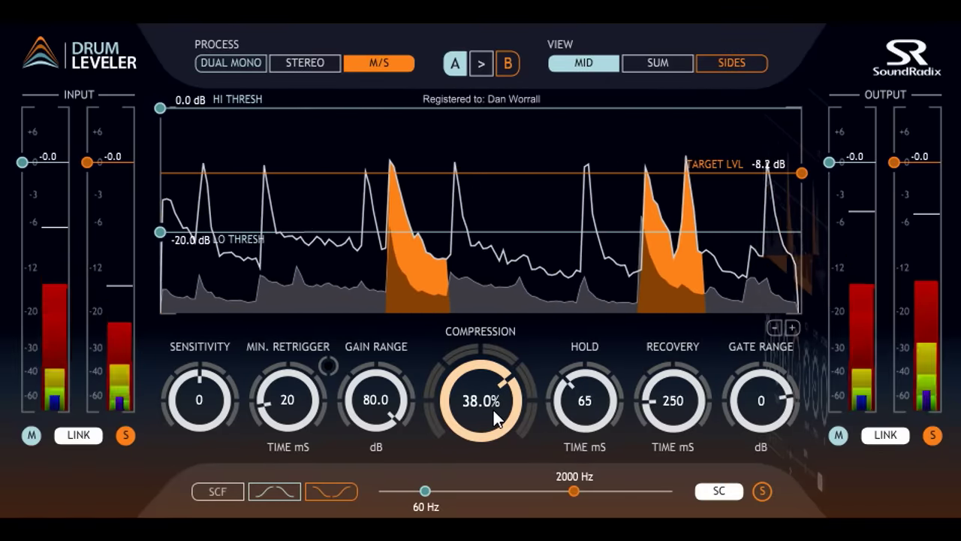
pyautogui.moveTo(500, 172); pyautogui.dragTo(502, 192)
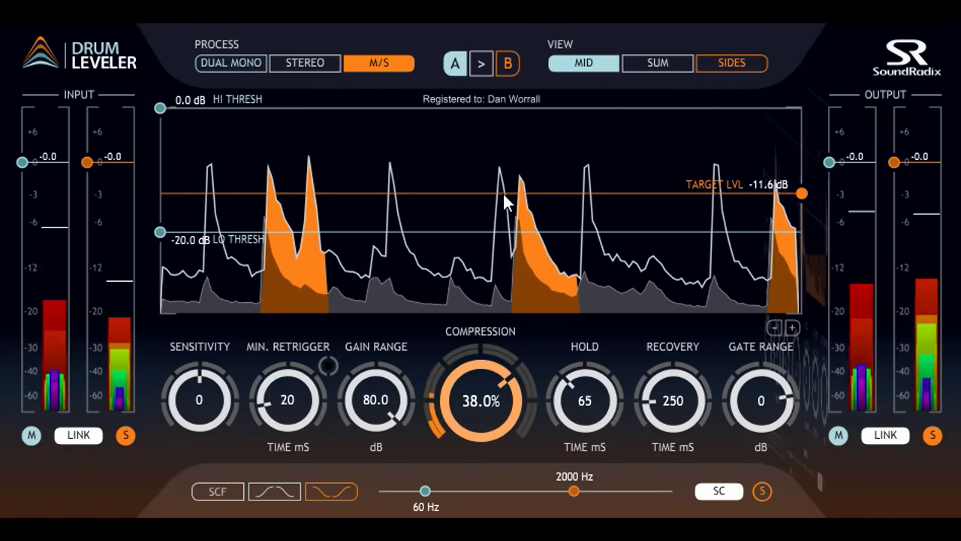
pyautogui.click(727, 63)
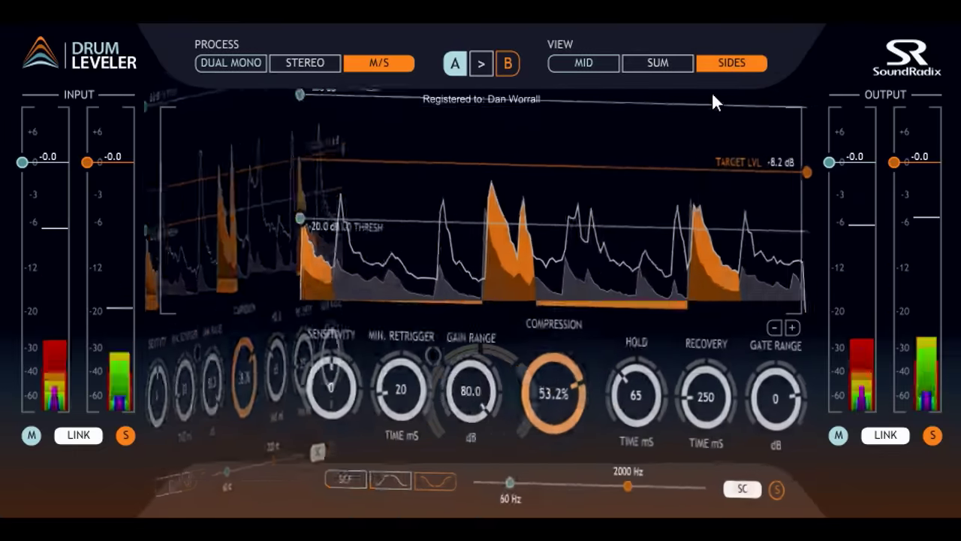
pyautogui.moveTo(666, 167); pyautogui.dragTo(665, 152)
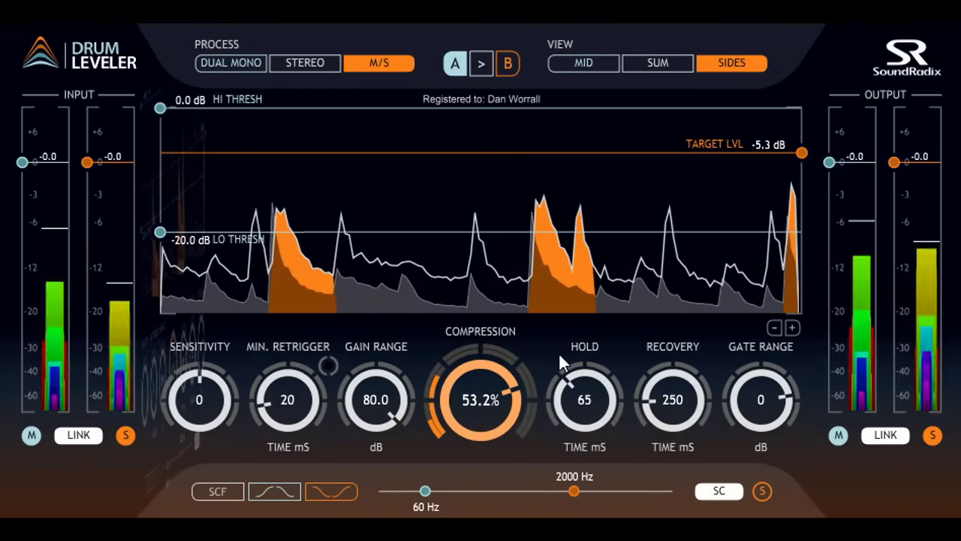
pyautogui.moveTo(482, 399); pyautogui.dragTo(494, 370)
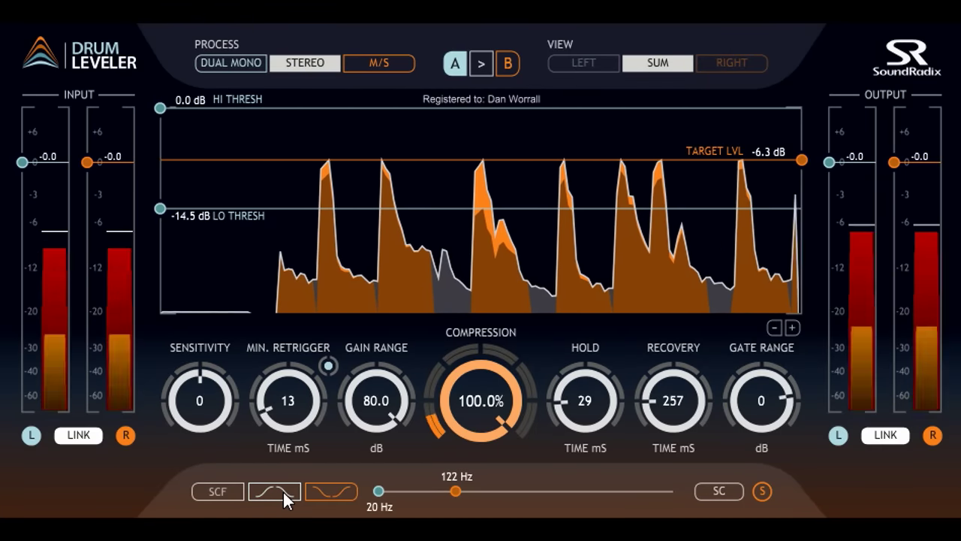
# Step: Enable a 20–904 Hz band-pass sidechain filter and adjust target level and gate range
pyautogui.click(284, 494)
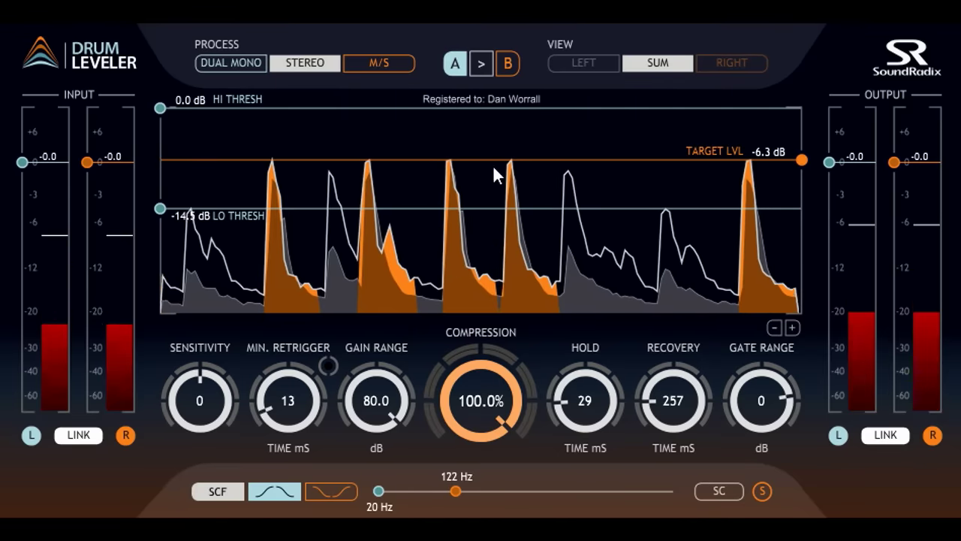
pyautogui.moveTo(494, 168); pyautogui.dragTo(486, 125)
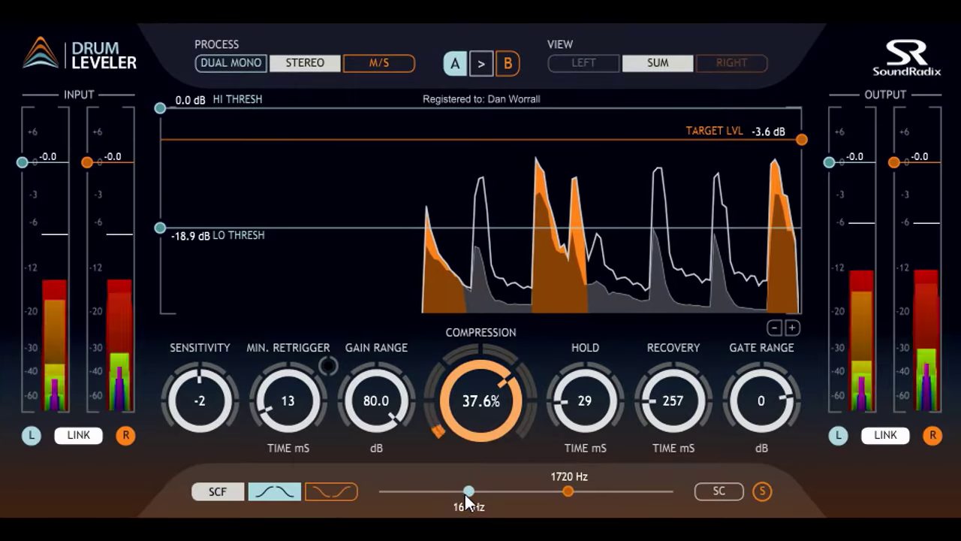
pyautogui.moveTo(568, 491); pyautogui.dragTo(570, 489)
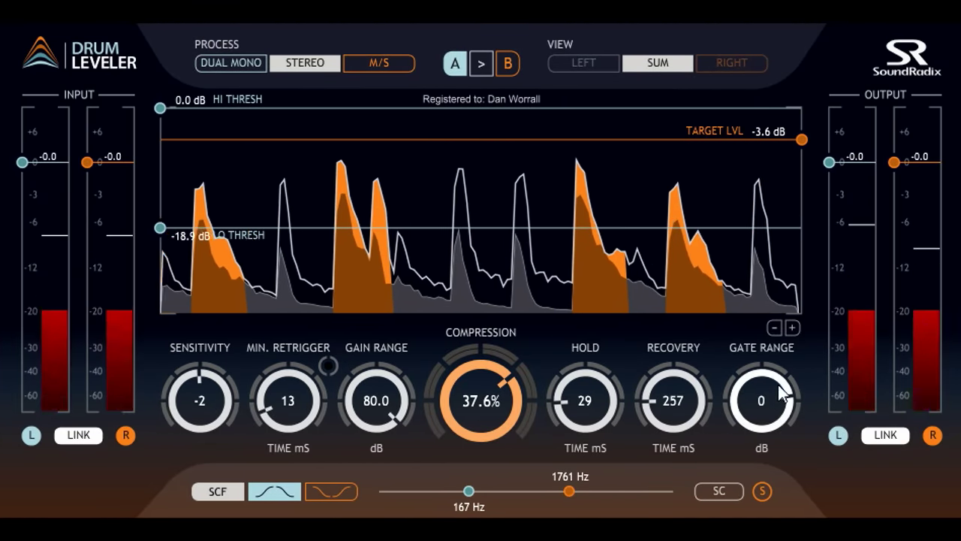
pyautogui.moveTo(778, 396); pyautogui.dragTo(772, 537)
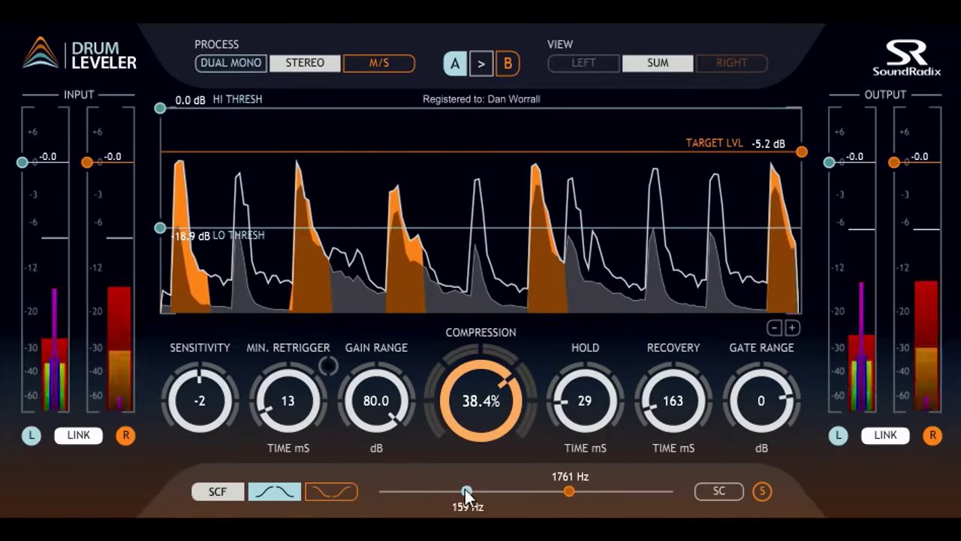
pyautogui.moveTo(465, 489); pyautogui.dragTo(364, 514)
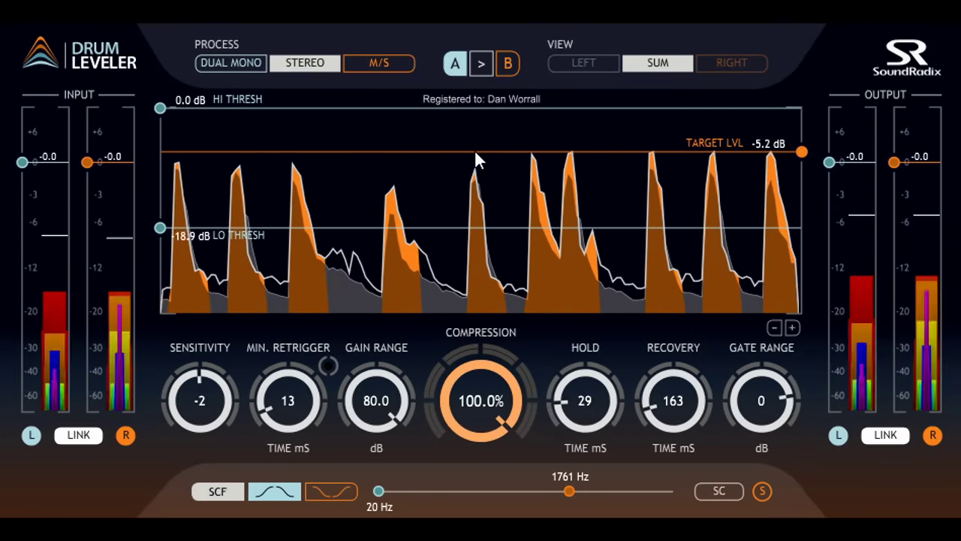
pyautogui.moveTo(474, 151); pyautogui.dragTo(466, 387)
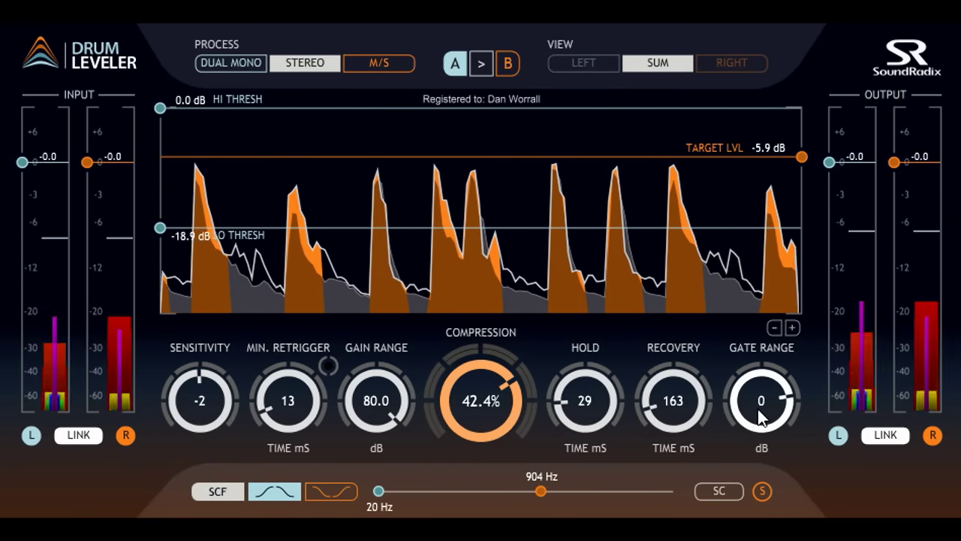
# Step: Raise the gate range to about 20 dB, then back it off to about 6 dB
pyautogui.scroll(7, 761, 408)
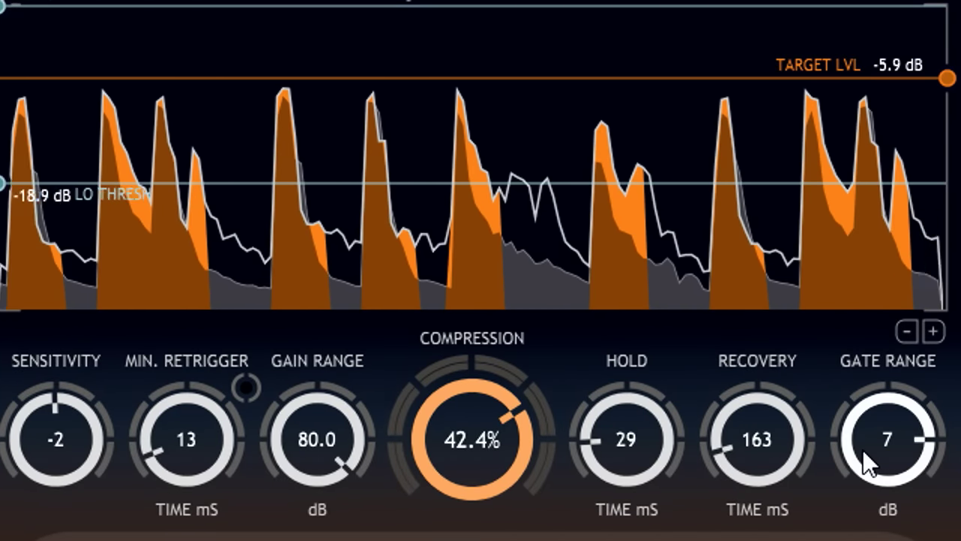
pyautogui.moveTo(863, 449); pyautogui.dragTo(863, 436)
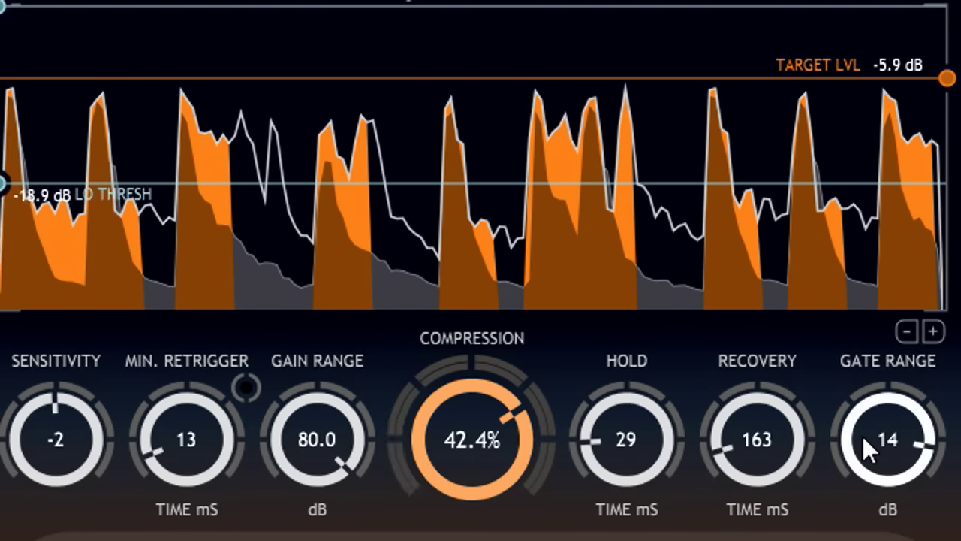
pyautogui.moveTo(863, 436); pyautogui.dragTo(862, 424)
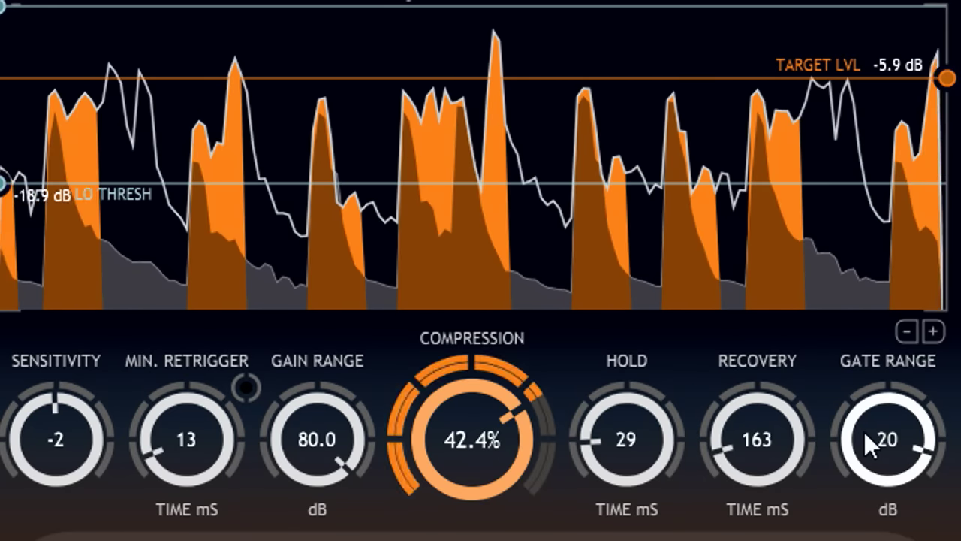
pyautogui.moveTo(864, 431)
pyautogui.mouseDown()
pyautogui.moveTo(867, 461)
pyautogui.moveTo(868, 447)
pyautogui.mouseUp()
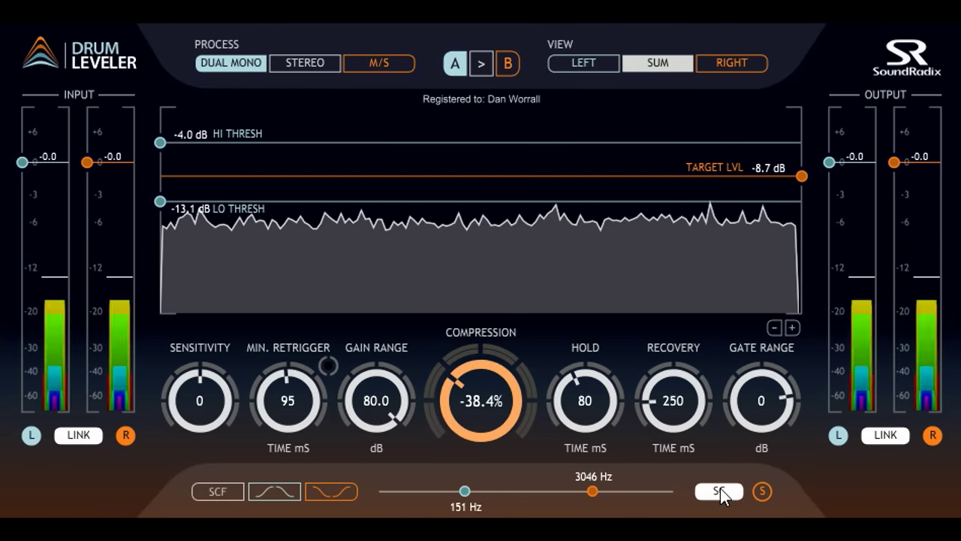
# Step: Briefly audition the sidechain signal, then switch the sidechain filter to a bandpass shape
pyautogui.click(762, 490)
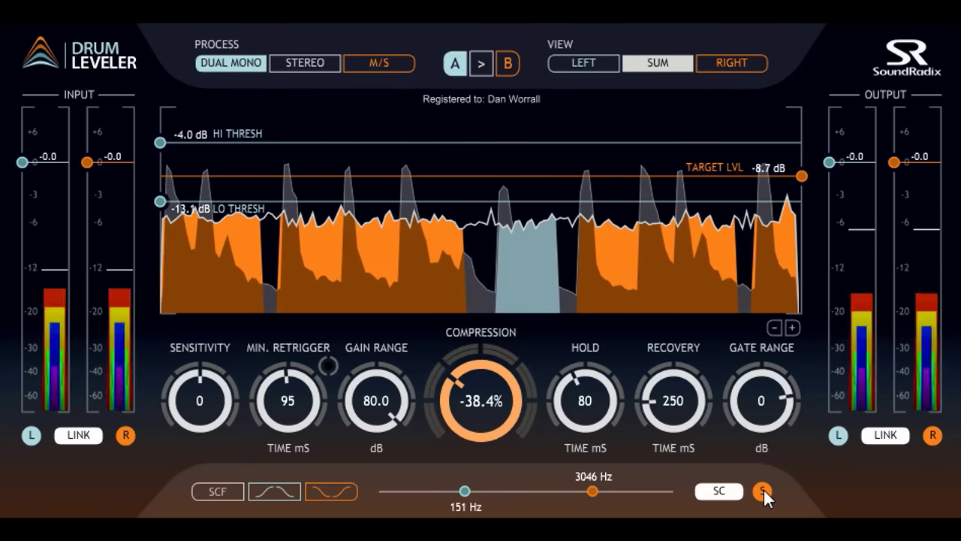
pyautogui.click(762, 491)
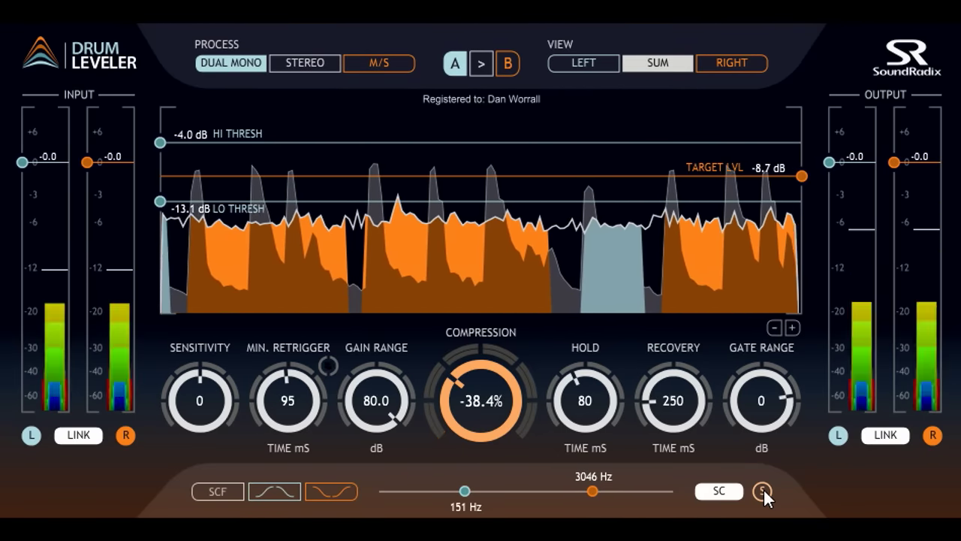
pyautogui.click(270, 491)
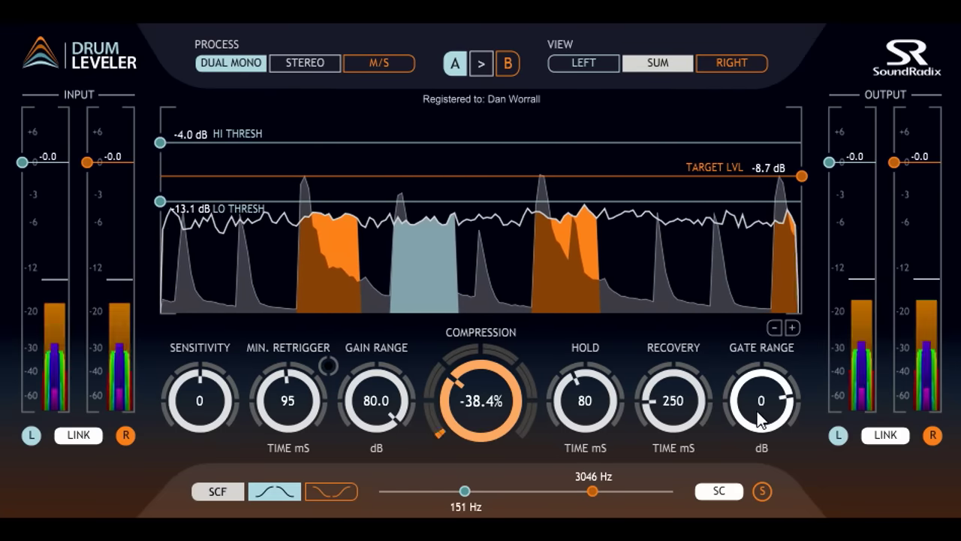
# Step: Set gate range to -80 dB, recovery to 57 ms, hold to 186 ms and compression to 24%
pyautogui.moveTo(763, 493); pyautogui.dragTo(766, 537)
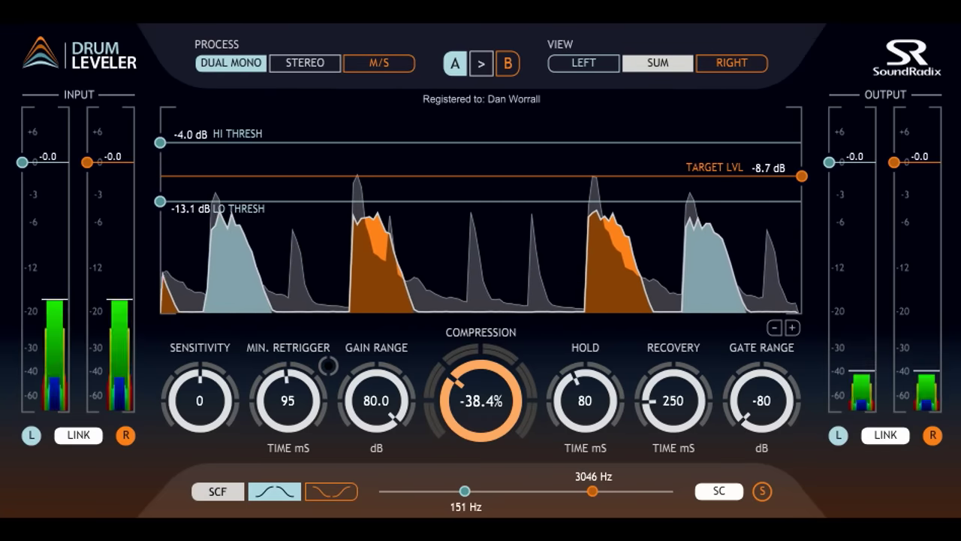
pyautogui.moveTo(678, 400); pyautogui.dragTo(678, 429)
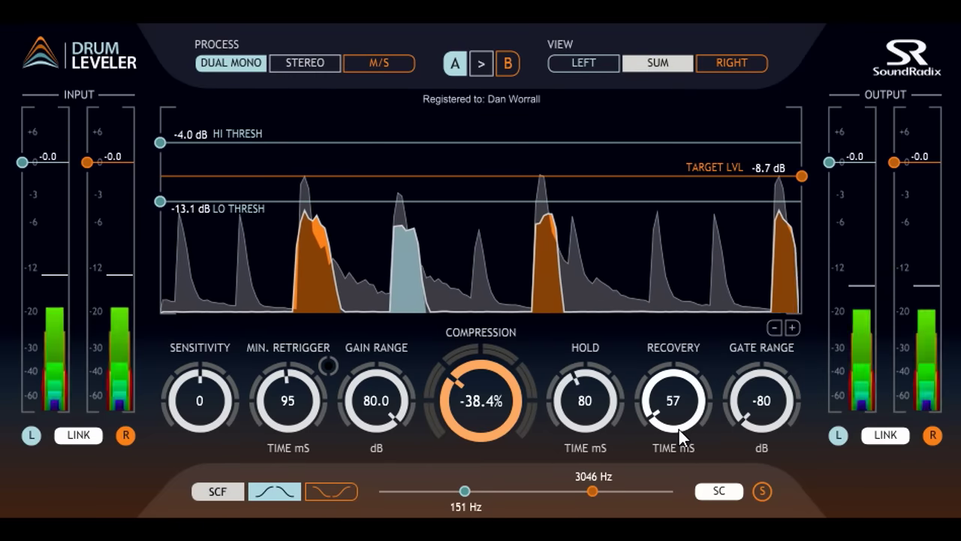
pyautogui.moveTo(597, 405); pyautogui.dragTo(579, 299)
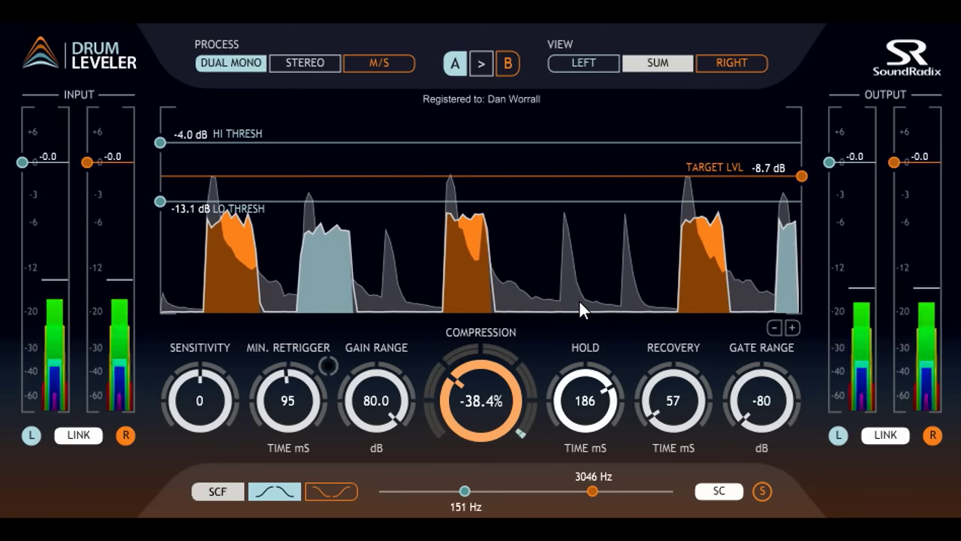
pyautogui.moveTo(490, 393); pyautogui.dragTo(497, 478)
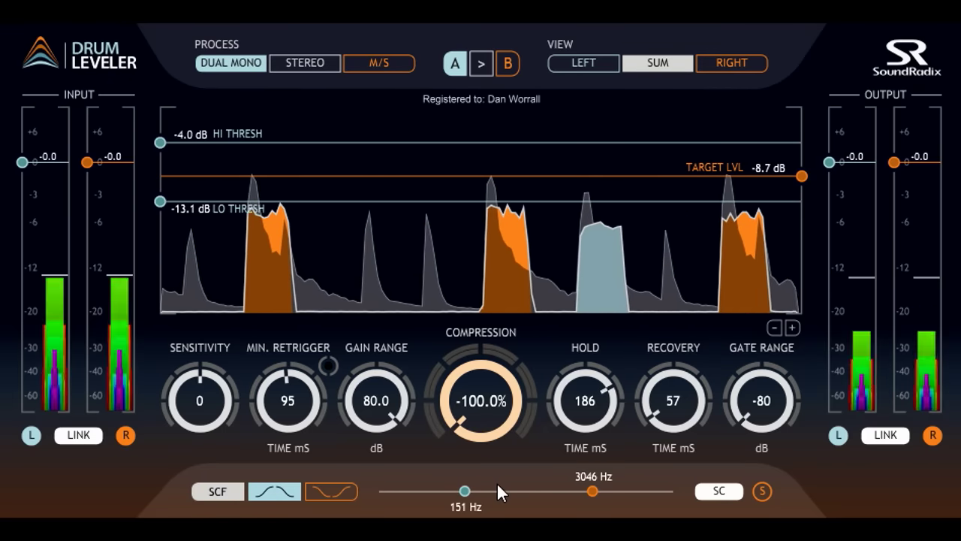
pyautogui.moveTo(497, 481); pyautogui.dragTo(498, 236)
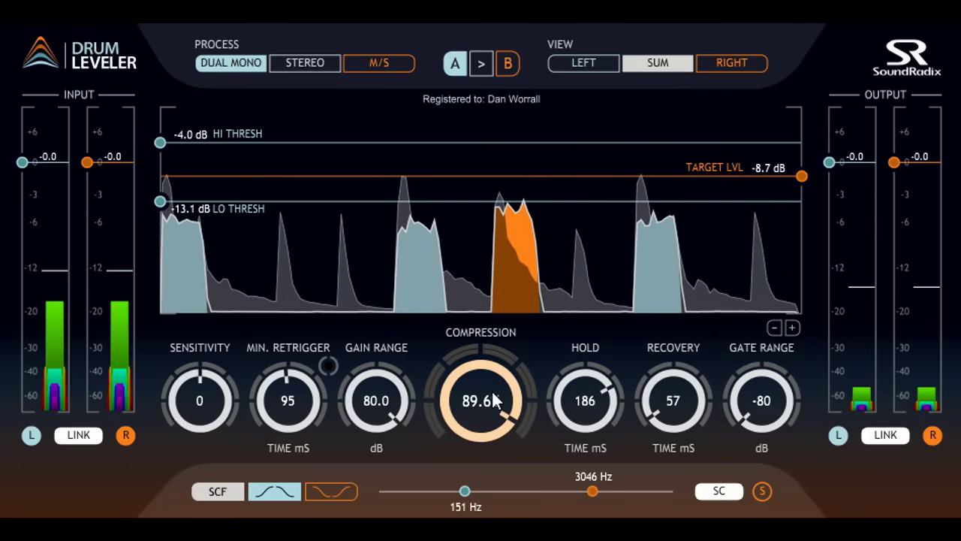
pyautogui.moveTo(493, 393); pyautogui.dragTo(495, 537)
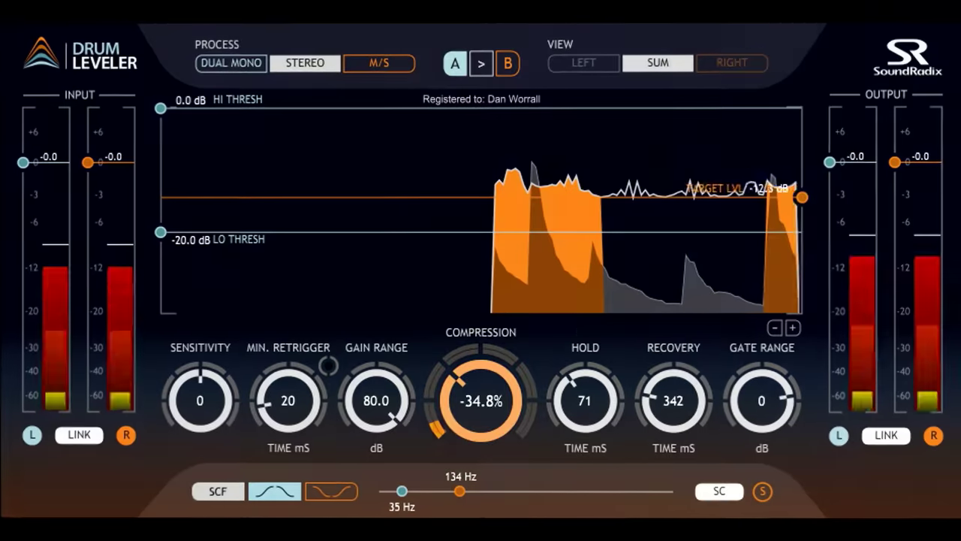
# Step: Set a full -80 dB gate range, adjust compression and lower the target level to -6 dB
pyautogui.moveTo(750, 405); pyautogui.dragTo(750, 465)
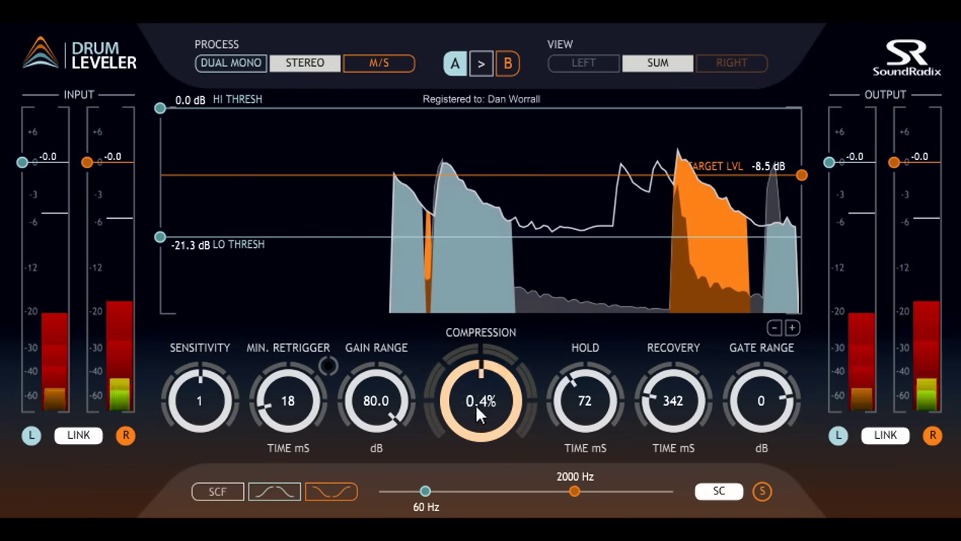
pyautogui.moveTo(476, 404); pyautogui.dragTo(474, 251)
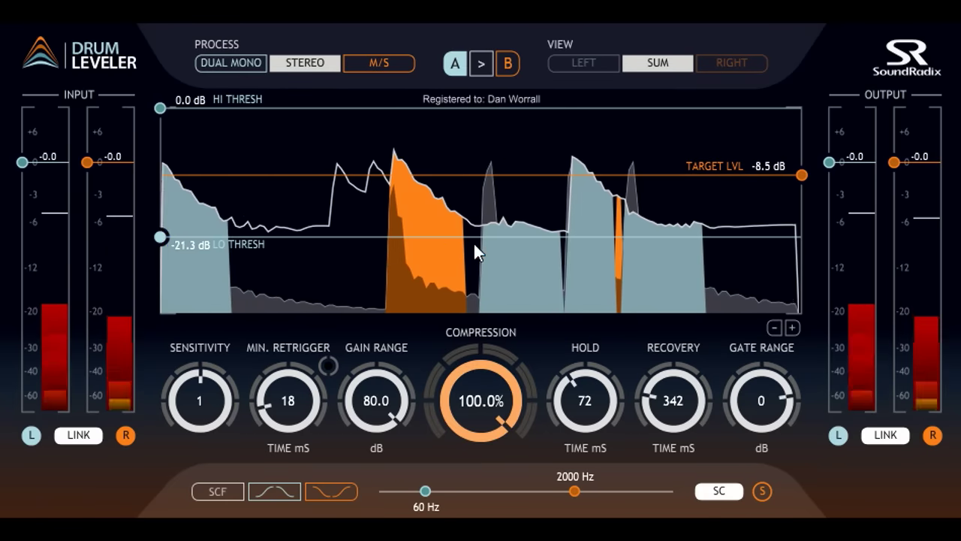
pyautogui.moveTo(456, 175); pyautogui.dragTo(468, 353)
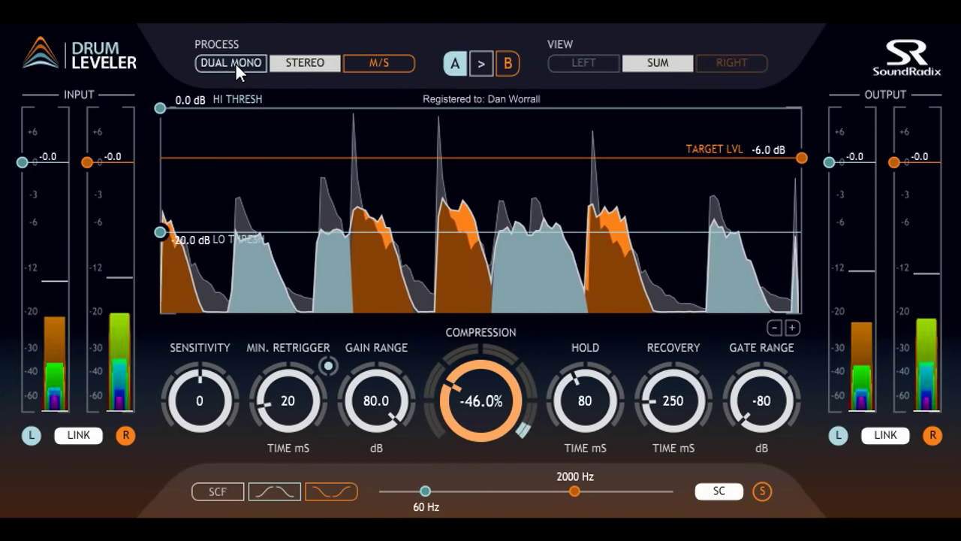
# Step: Select DUAL MONO in the PROCESS section to level left and right channels independently
pyautogui.click(235, 64)
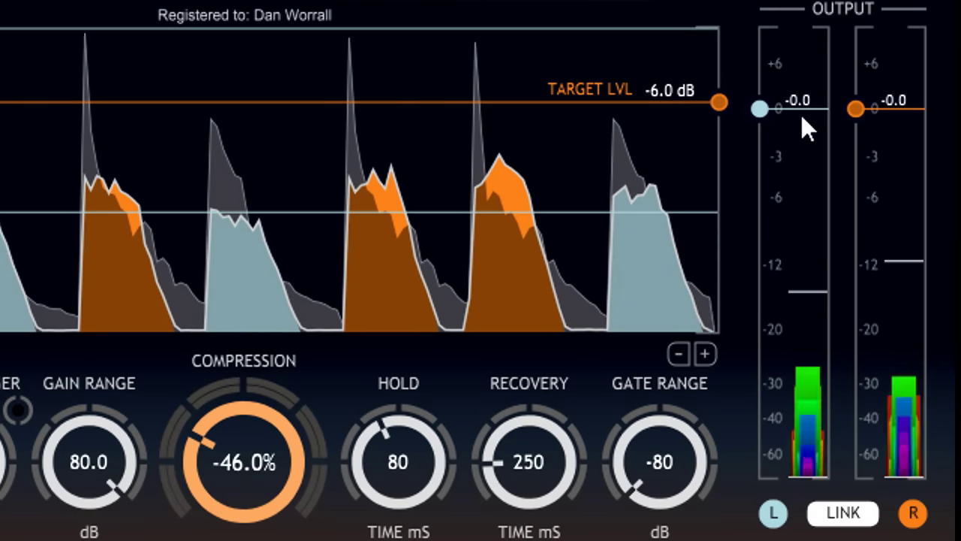
# Step: Unlink the left and right output gains, adjust each, then reset both to 0 dB and relink
pyautogui.moveTo(799, 105); pyautogui.dragTo(801, 78)
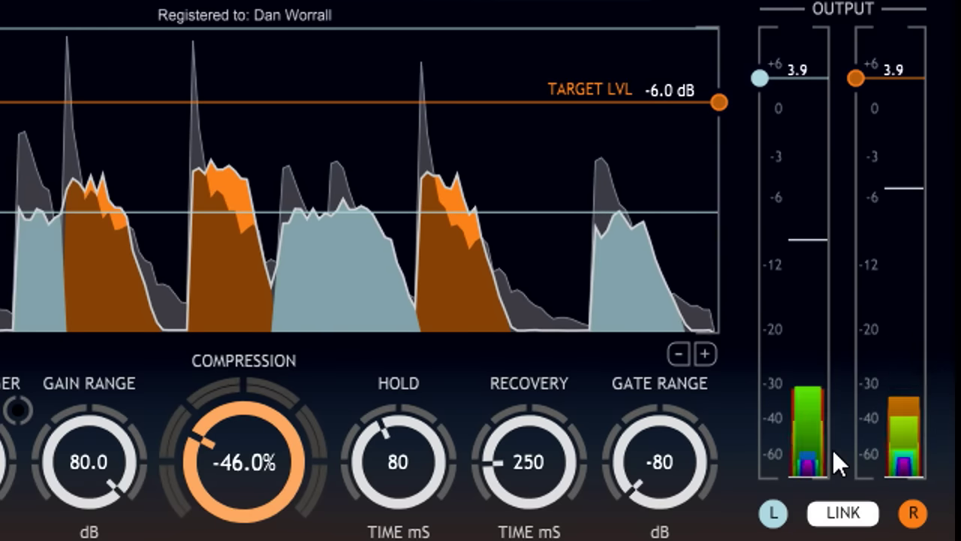
pyautogui.click(841, 512)
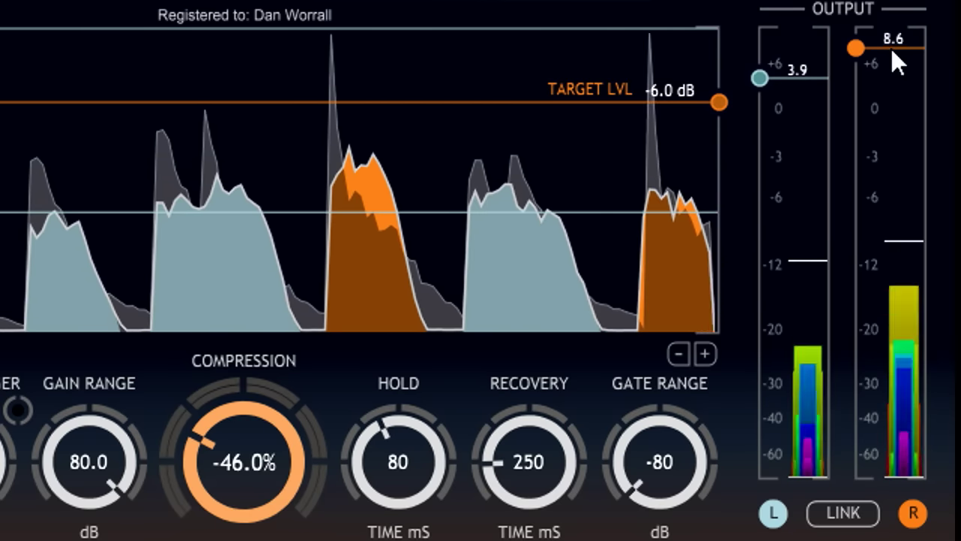
pyautogui.moveTo(891, 49); pyautogui.dragTo(892, 43)
pyautogui.moveTo(822, 76); pyautogui.dragTo(818, 110)
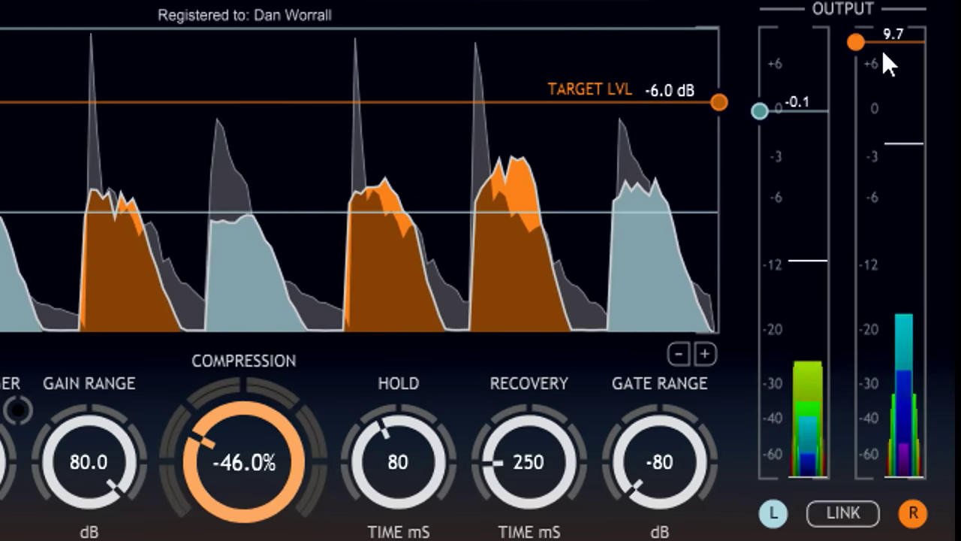
pyautogui.moveTo(883, 52); pyautogui.dragTo(894, 103)
pyautogui.moveTo(817, 110); pyautogui.dragTo(810, 123)
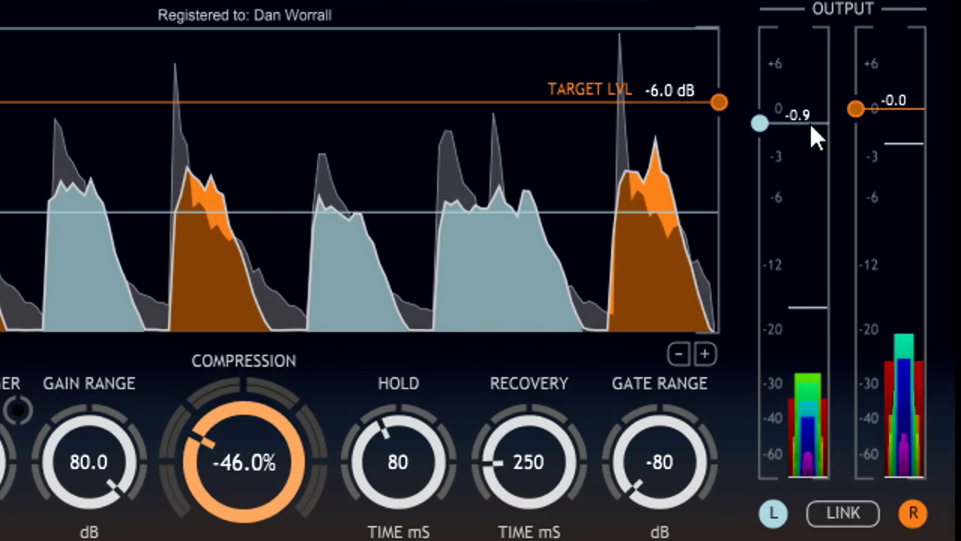
pyautogui.click(841, 514)
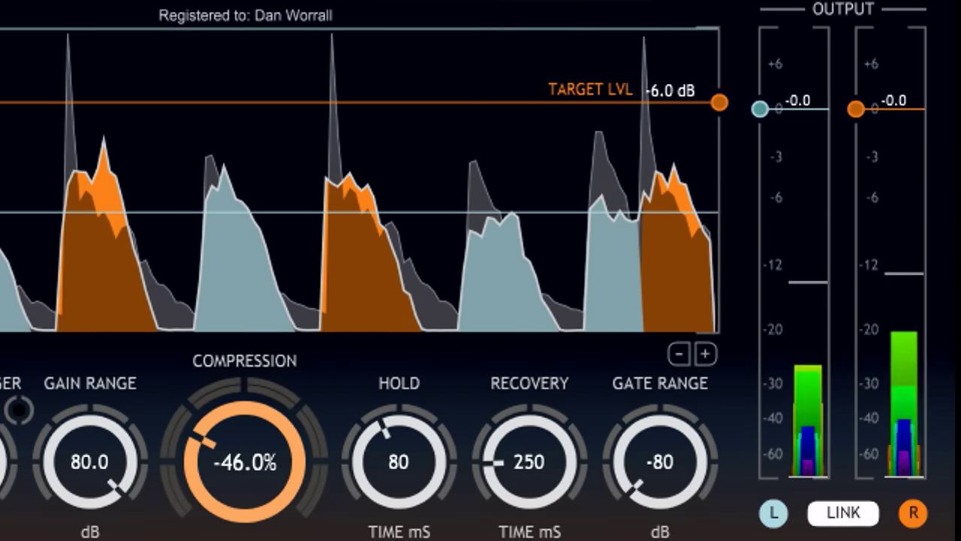